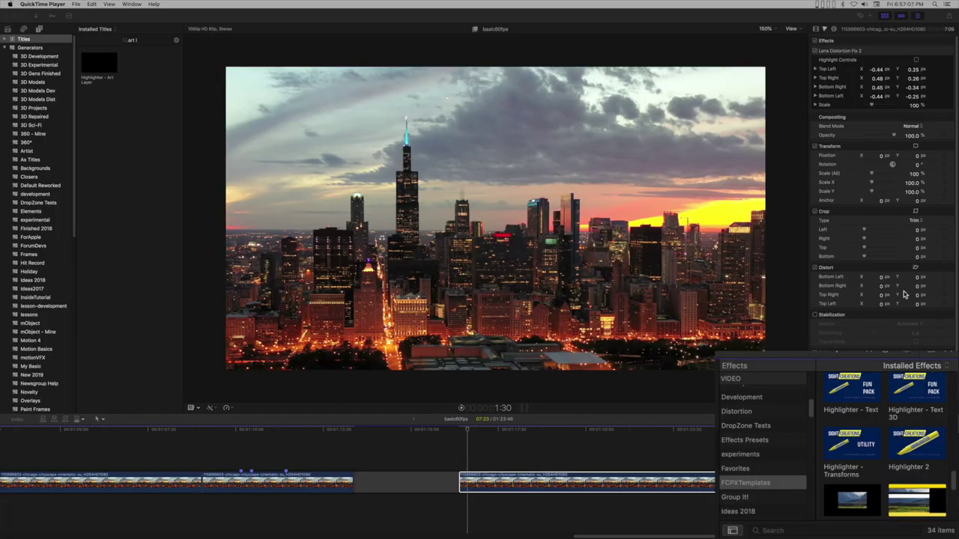
Apply Highlighter 2 to the city clip and stretch its rectangle to the frame corners.
left_click(923, 447)
left_click(912, 442)
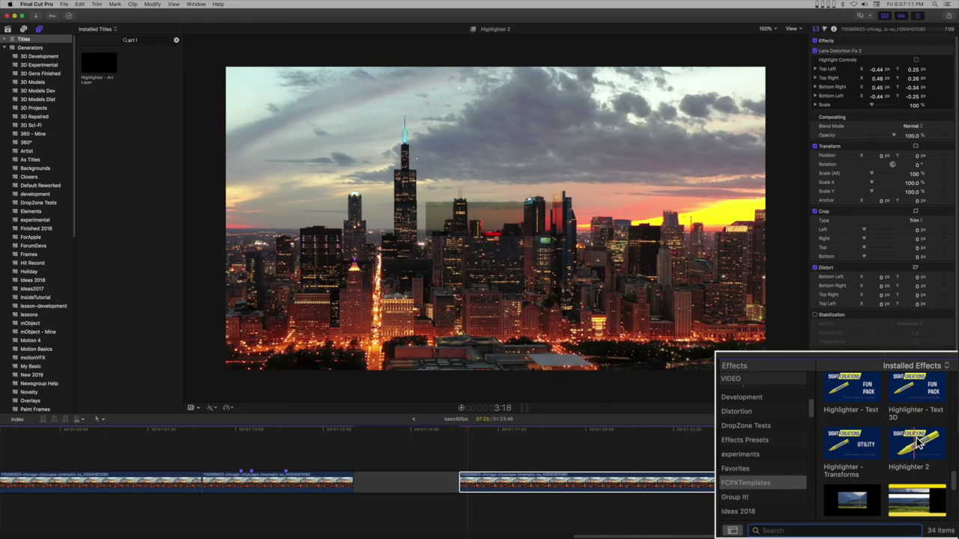
double_click(919, 445)
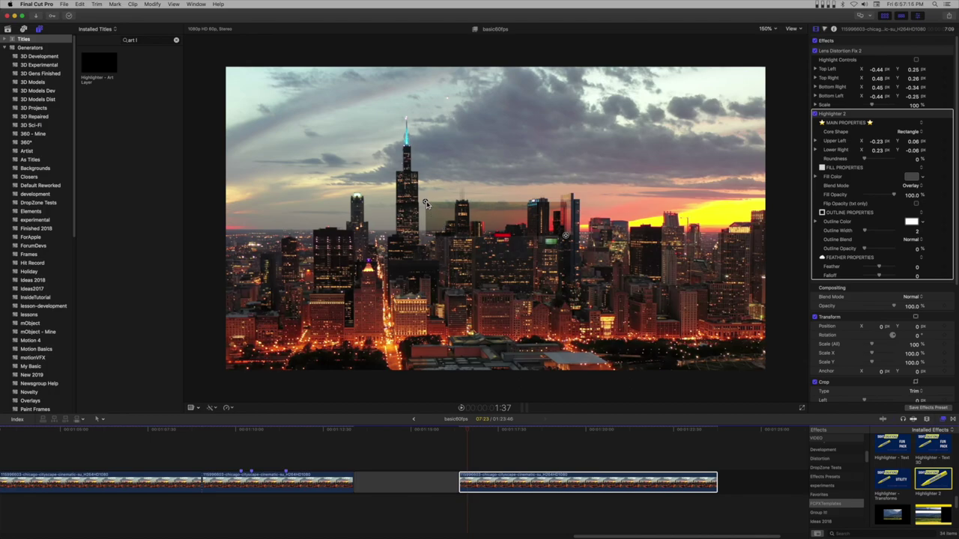
mouse_move(425, 204)
left_mouse_down()
mouse_move(300, 143)
mouse_move(222, 65)
left_mouse_up()
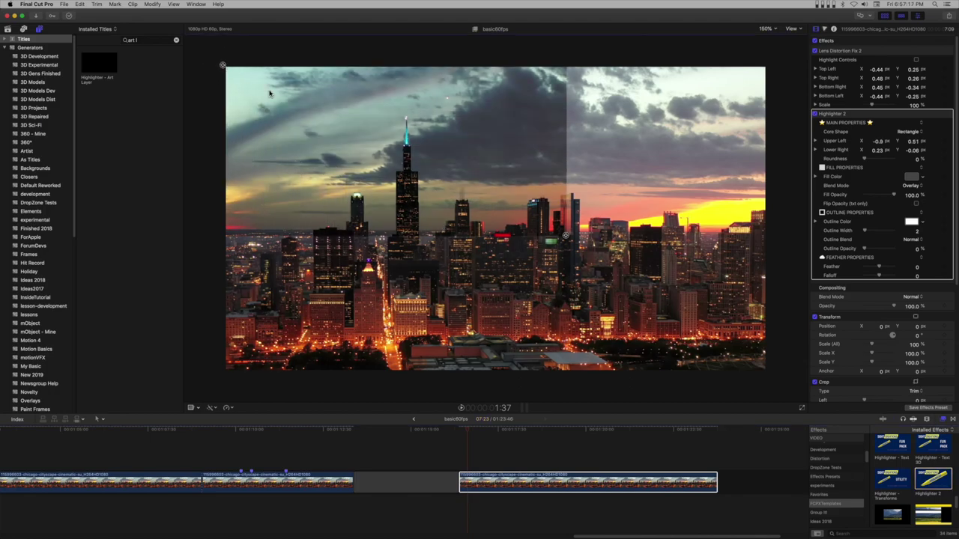
left_click_drag(567, 238, 768, 375)
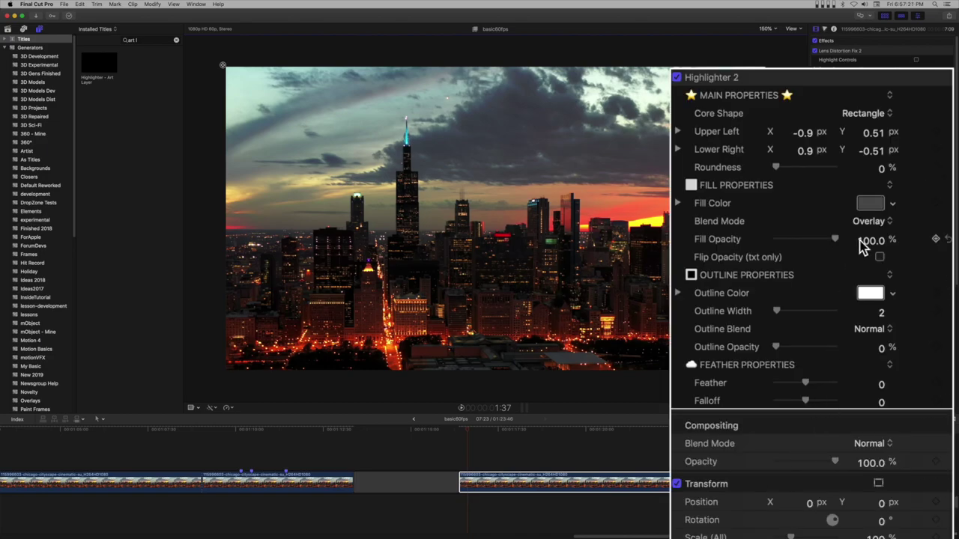
Set the Highlighter 2 blend mode to Normal and the fill colour to orange.
left_click(878, 225)
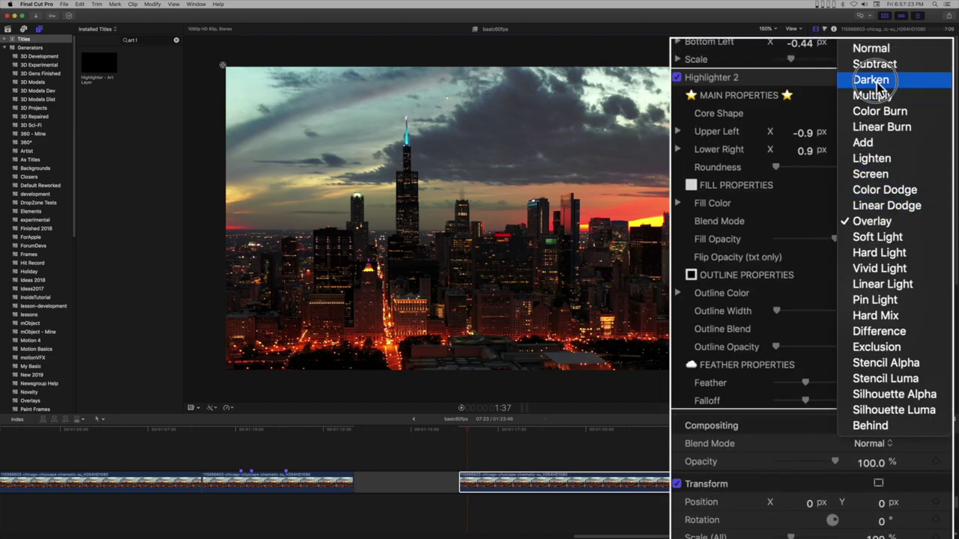
left_click(878, 61)
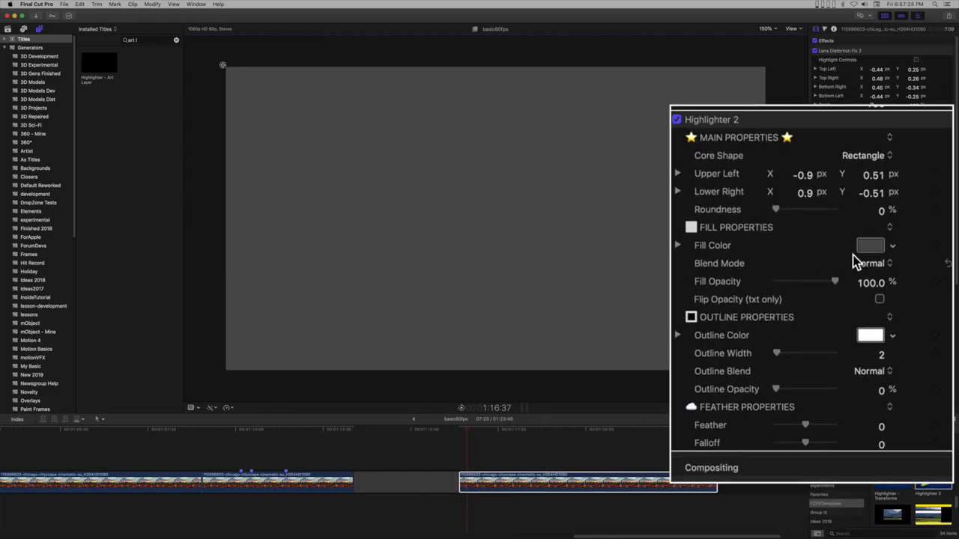
left_click(866, 244)
left_click_drag(867, 248, 869, 183)
left_click(688, 360)
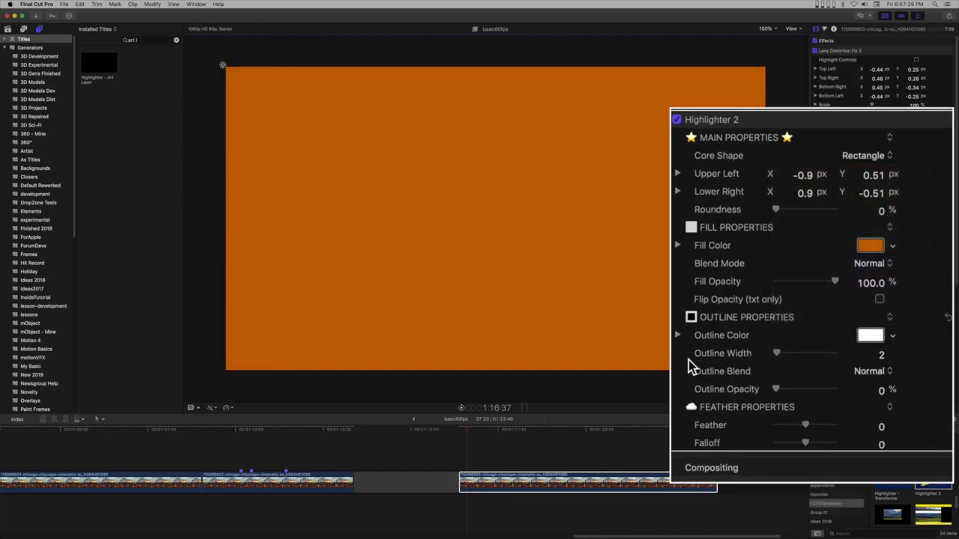
Keyframe the orange fill at 1:17:54, then change it to near-white a few frames later.
left_click_drag(469, 433, 513, 438)
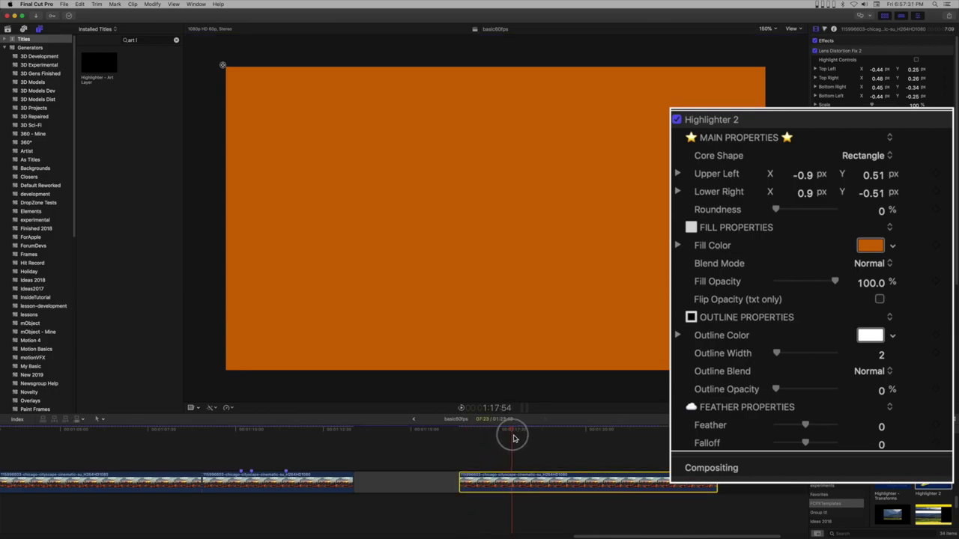
left_click(935, 245)
left_click_drag(513, 433, 517, 430)
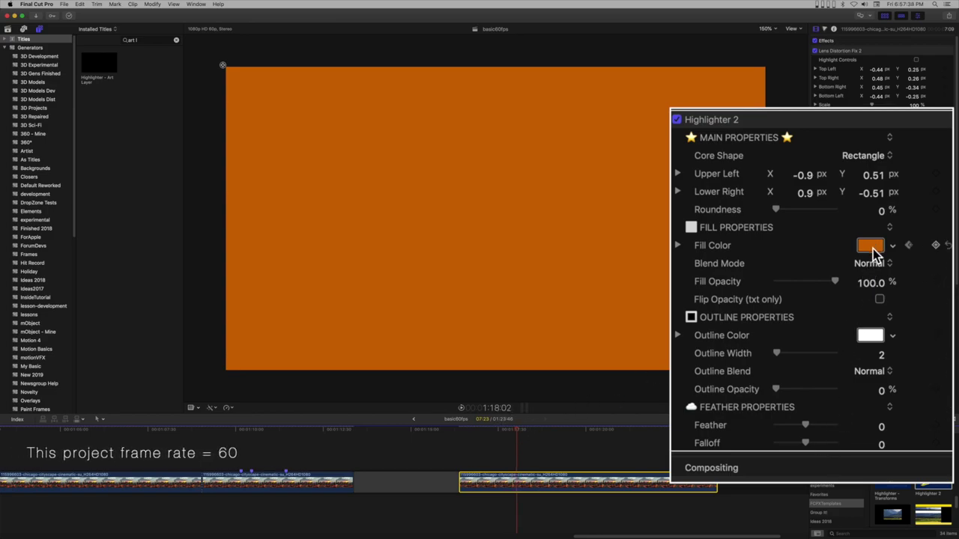
left_click(892, 245)
left_click_drag(882, 250, 828, 317)
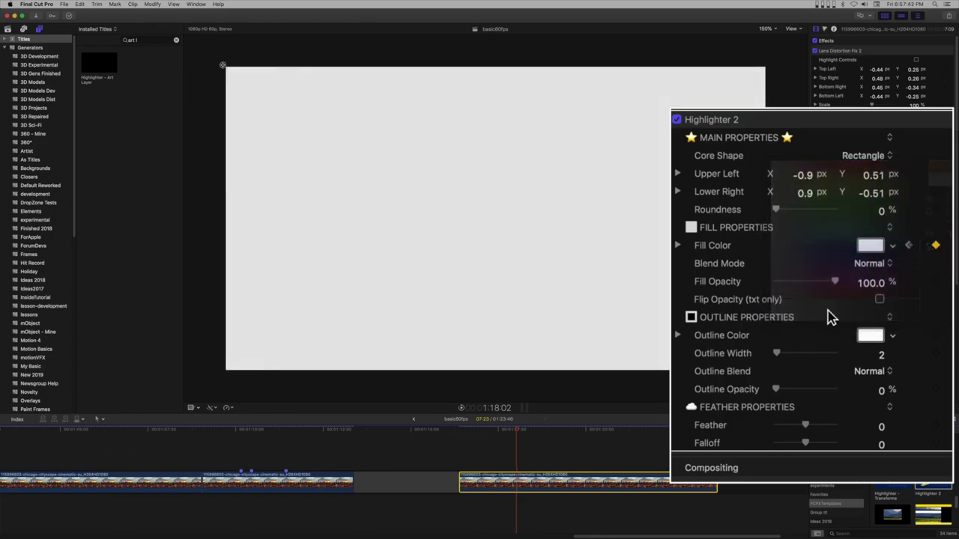
Add a Fill Opacity keyframe at 100% at 1:18:15.
left_click(942, 288)
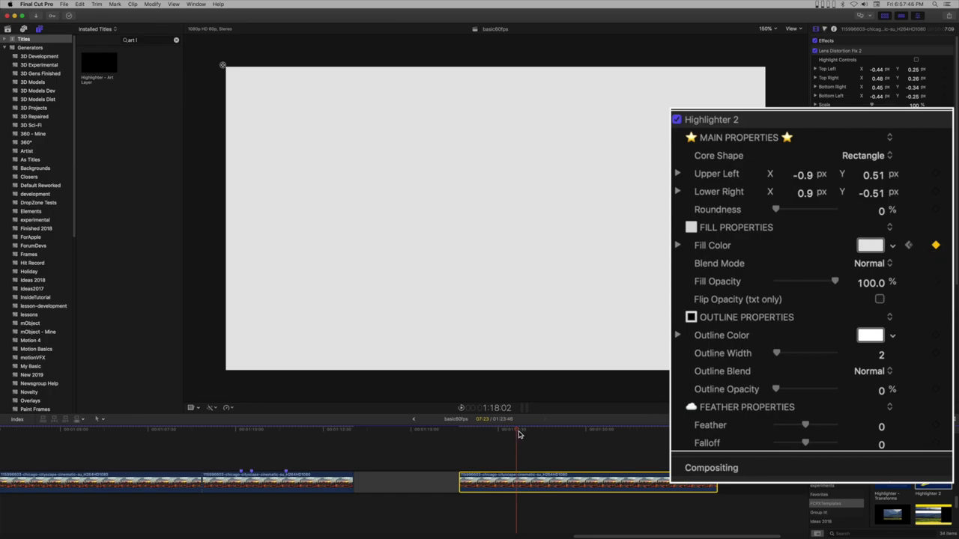
left_click_drag(518, 433, 557, 432)
left_click(525, 435)
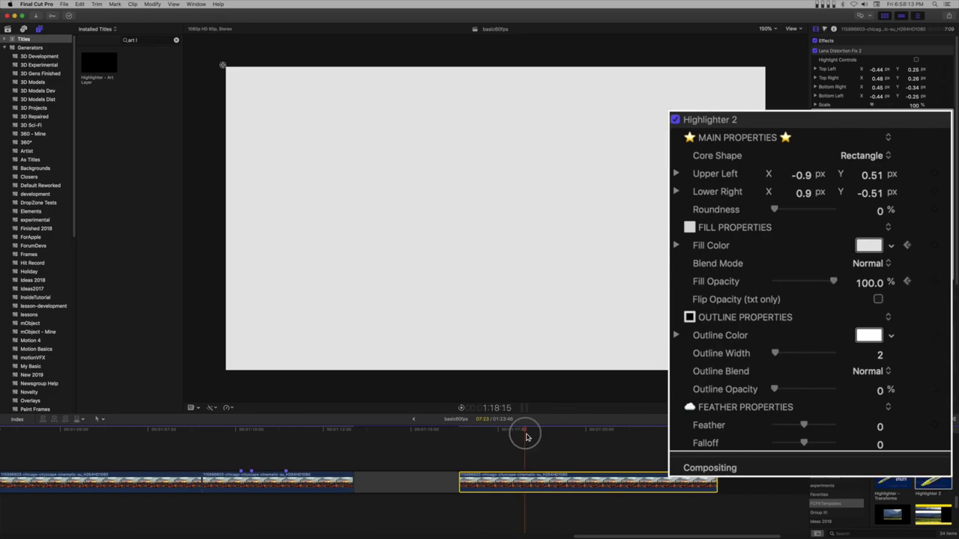
left_click(933, 281)
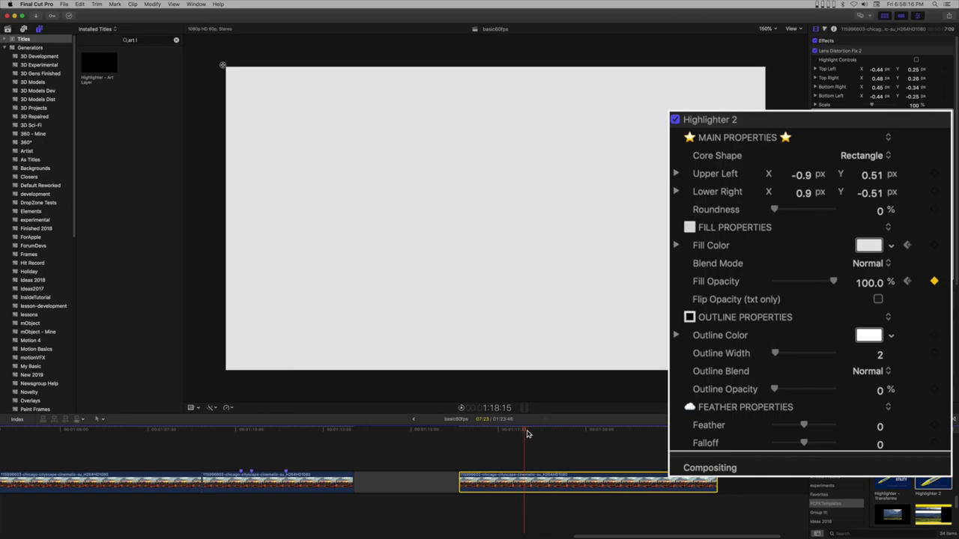
Set Fill Opacity to 0% at 1:19:31 and play the fade from the start.
left_click_drag(527, 434, 568, 434)
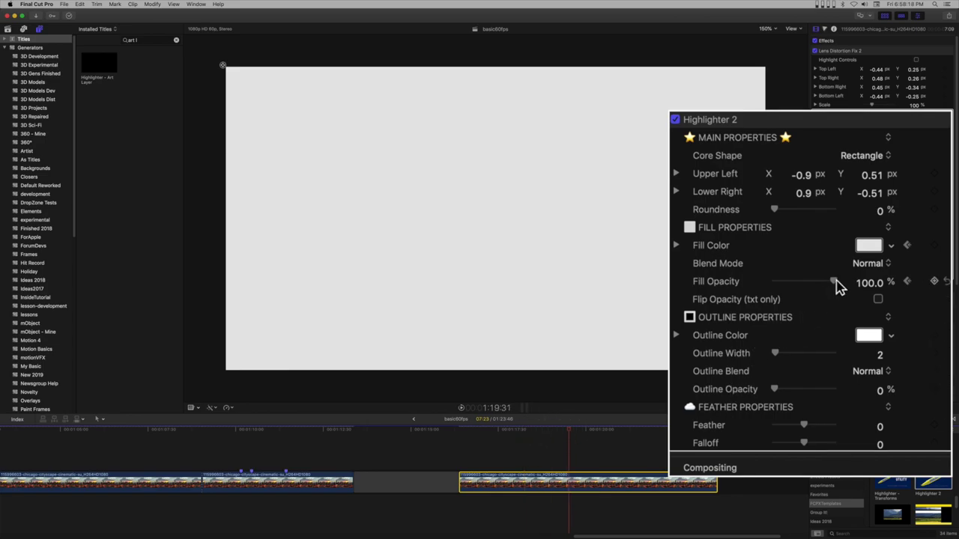
left_click_drag(836, 284, 629, 327)
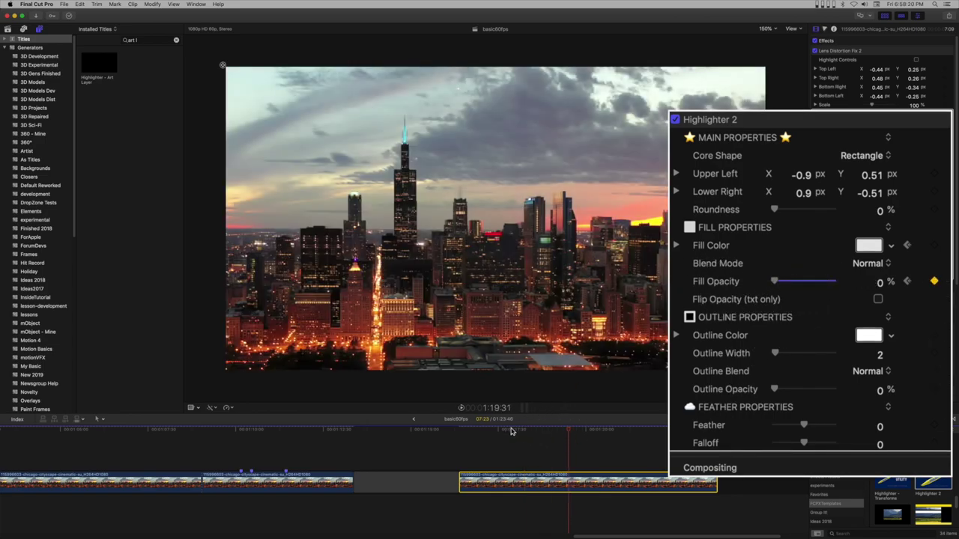
key("Up")
key("space")
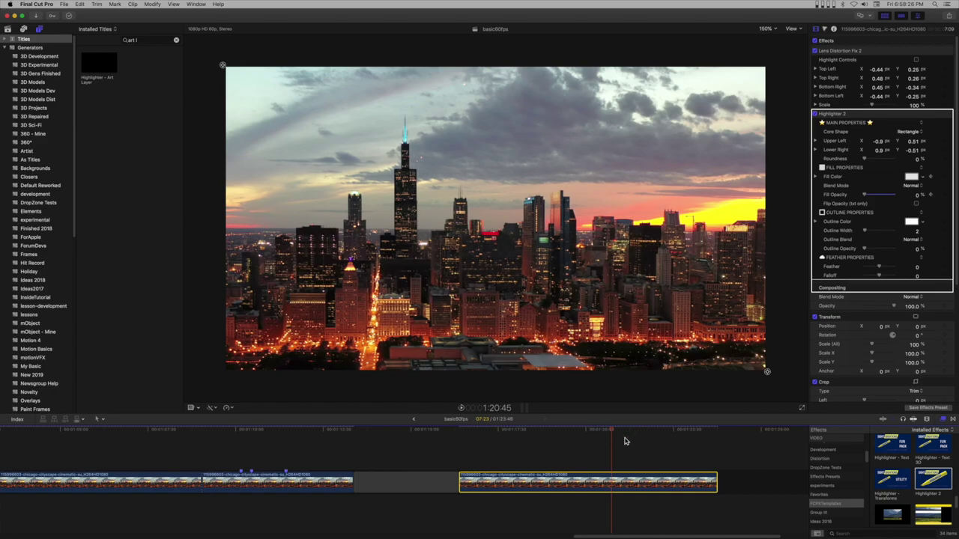
Add Highlighter - Text to the city clip and replace its text with 'Flythrough Text'.
scroll(881, 464, "up", 1)
left_click(898, 464)
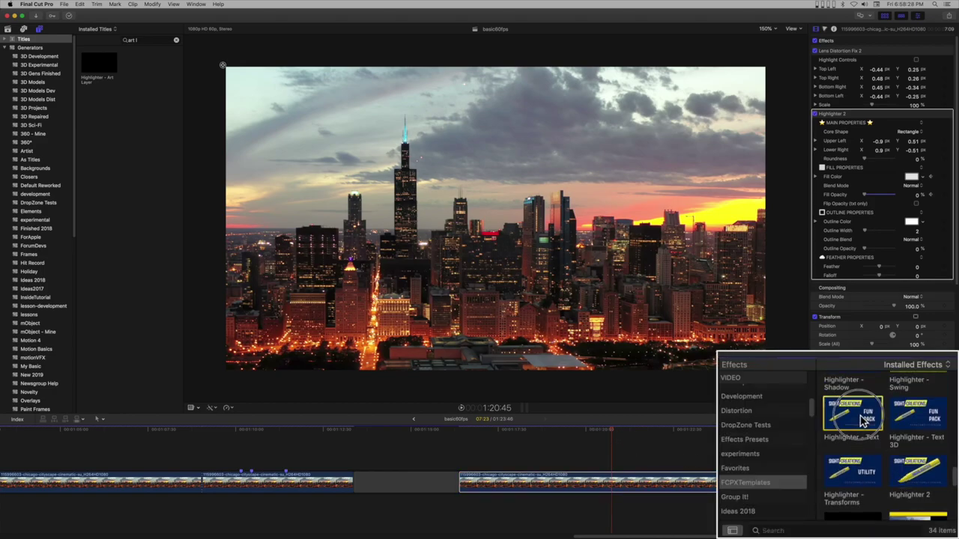
mouse_move(863, 421)
left_mouse_down()
mouse_move(674, 484)
mouse_move(601, 488)
left_mouse_up()
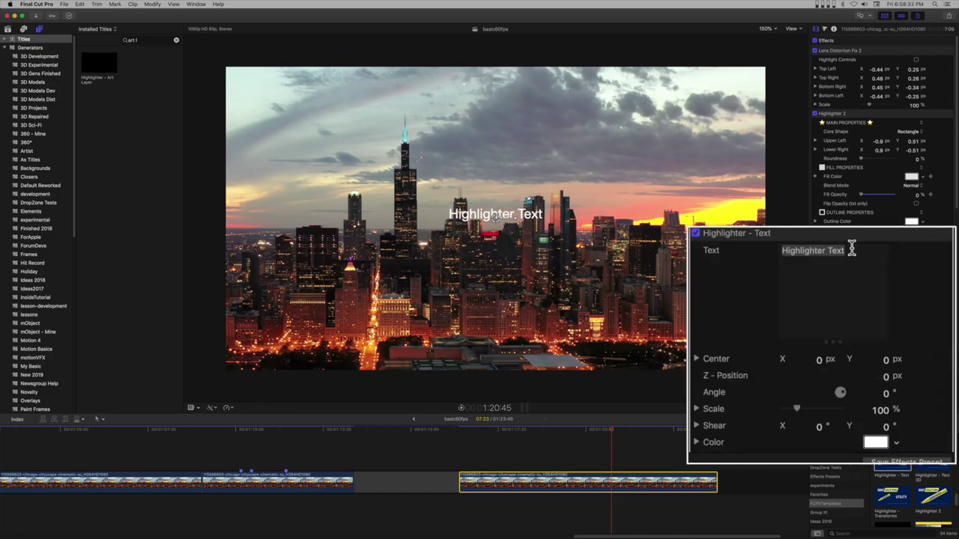
triple_click(855, 252)
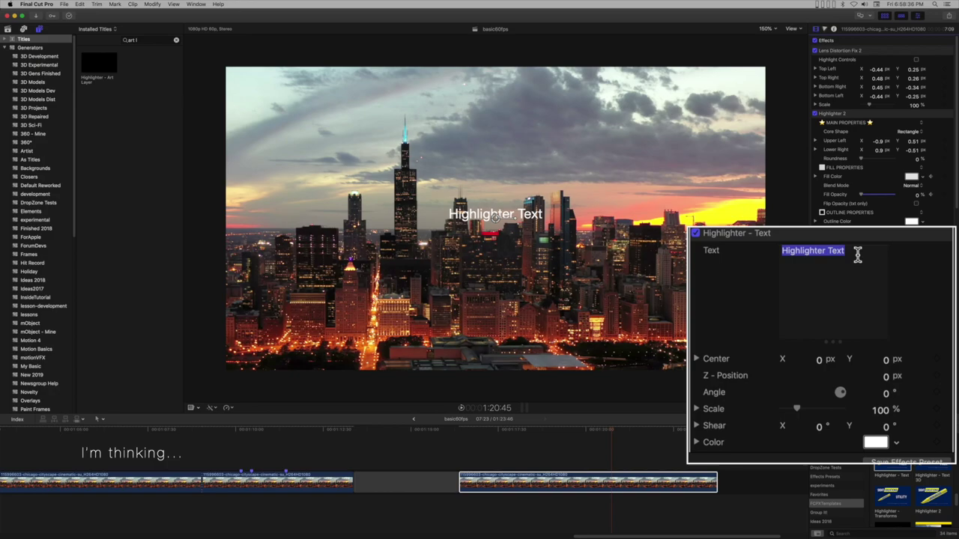
type("Fl")
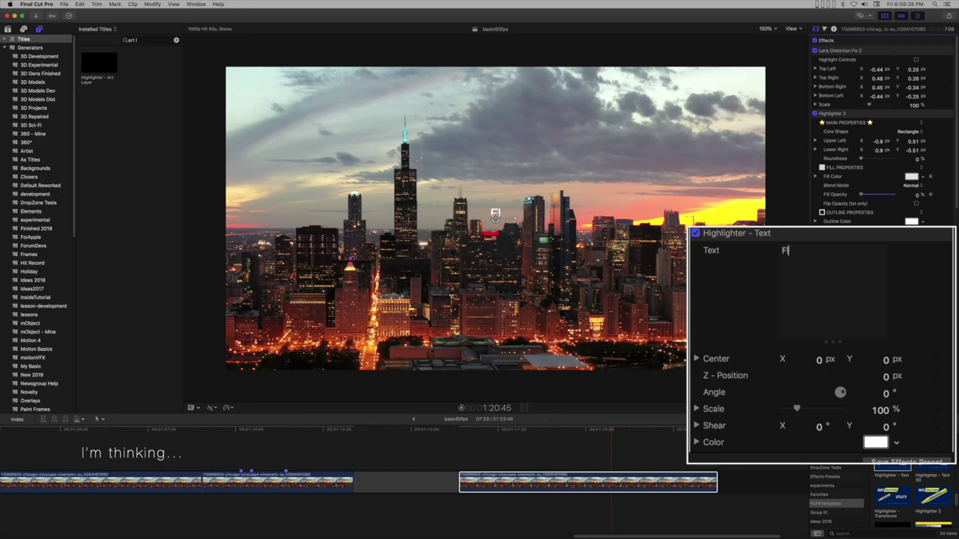
type("ythrou")
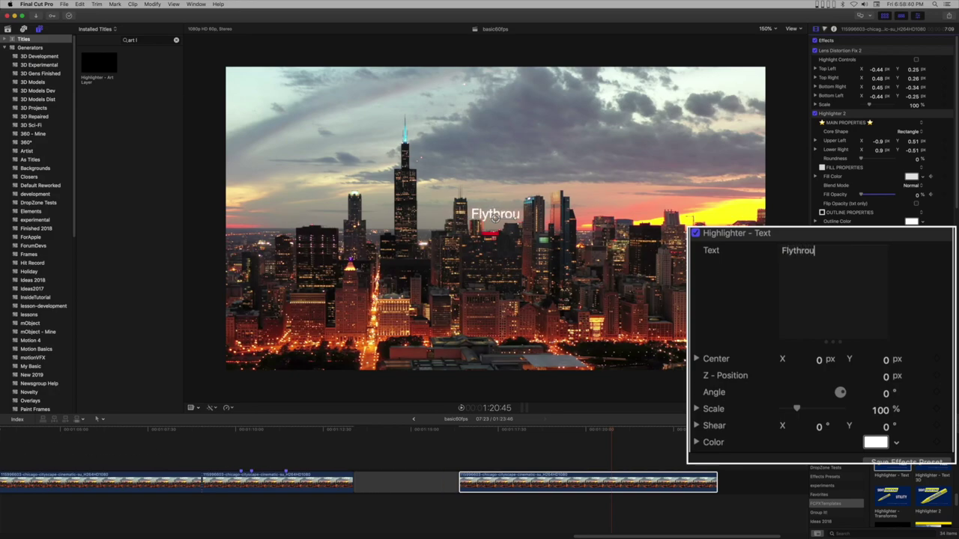
type("gh Text")
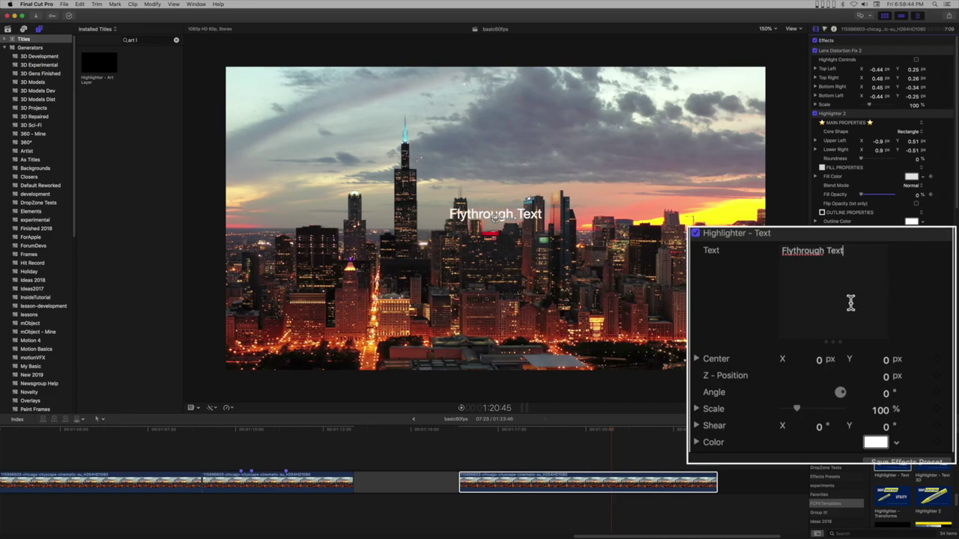
Set the title to Helvetica Neue Condensed Black, size 287, baseline -80.
scroll(851, 302, "down", 8)
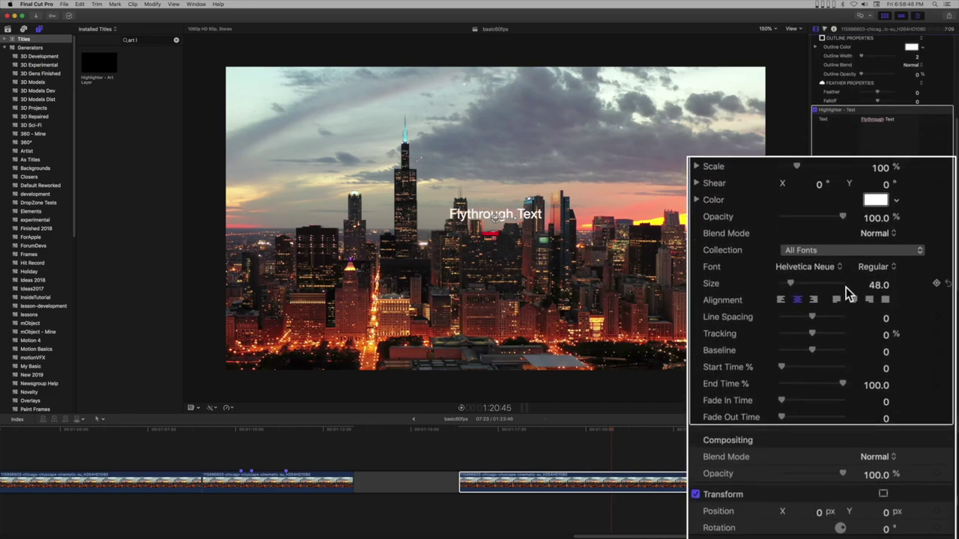
left_click(875, 272)
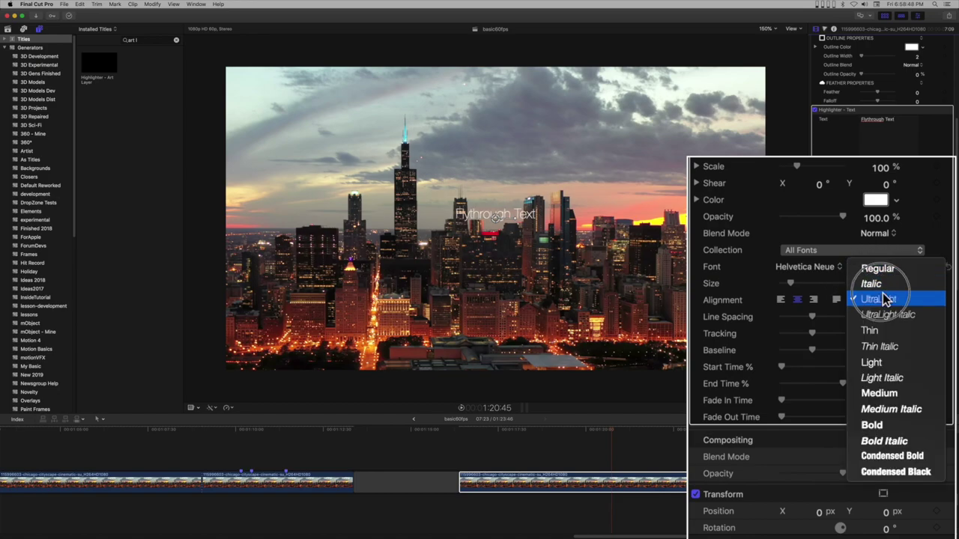
left_click(887, 473)
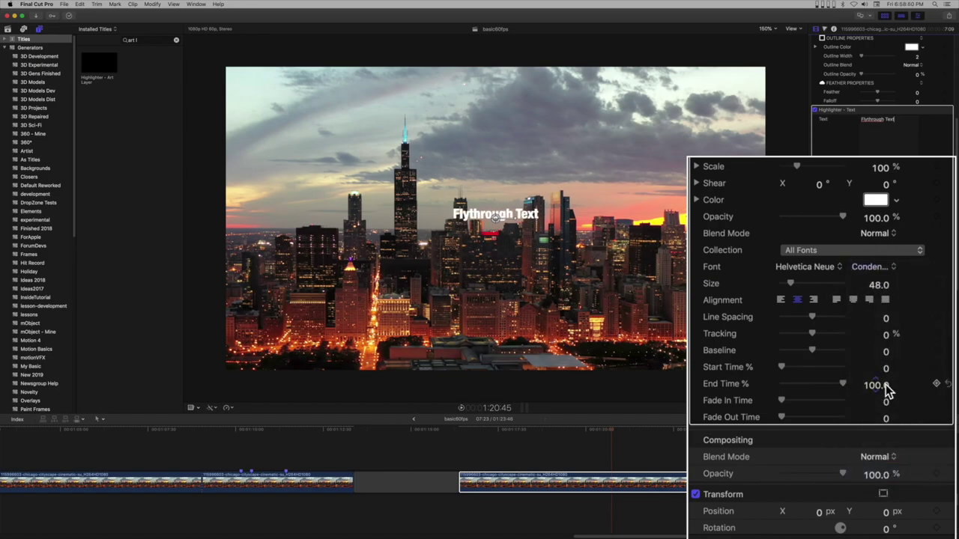
scroll(885, 349, "down", 2)
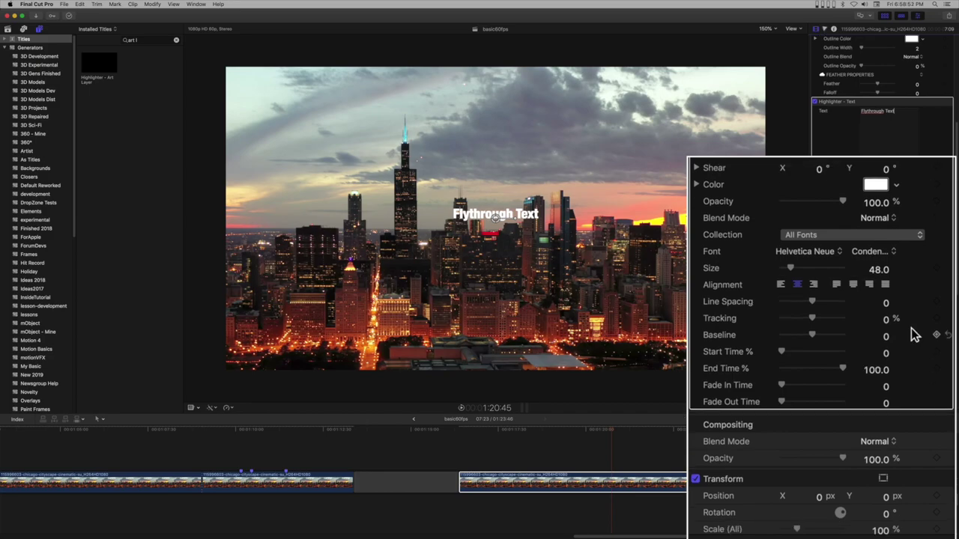
left_click_drag(881, 275, 935, 276)
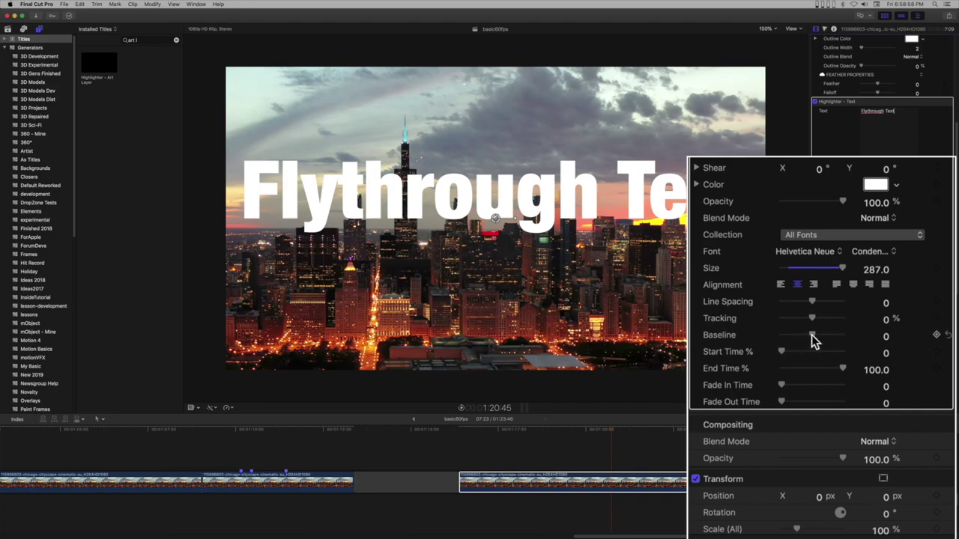
left_click_drag(815, 341, 787, 355)
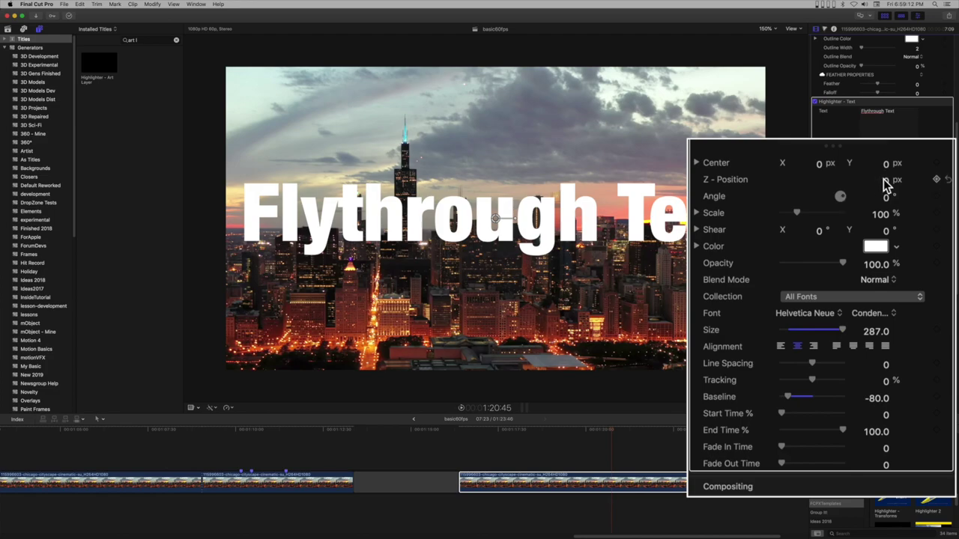
Set the title's Z-Position to 2730.24 and move to the second clip's start.
left_click_drag(886, 185, 940, 185)
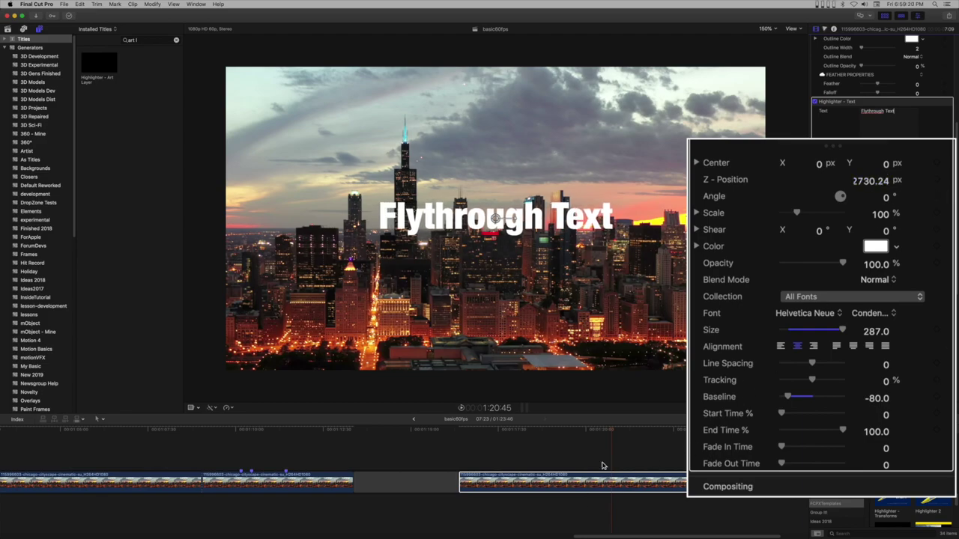
left_click(461, 445)
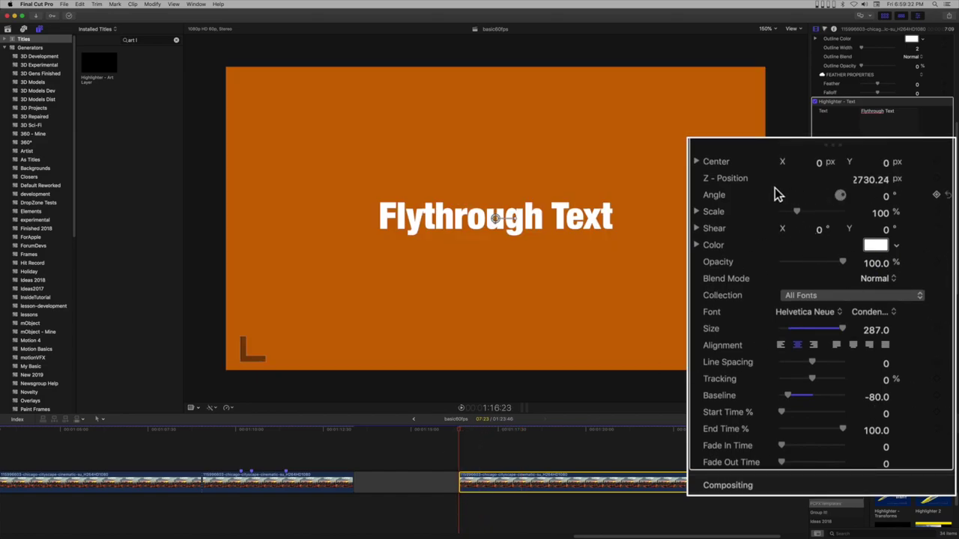
Keyframe Z-Position from 2730.24 at the clip start to 2286.76 at 1:21:14.
left_click(937, 178)
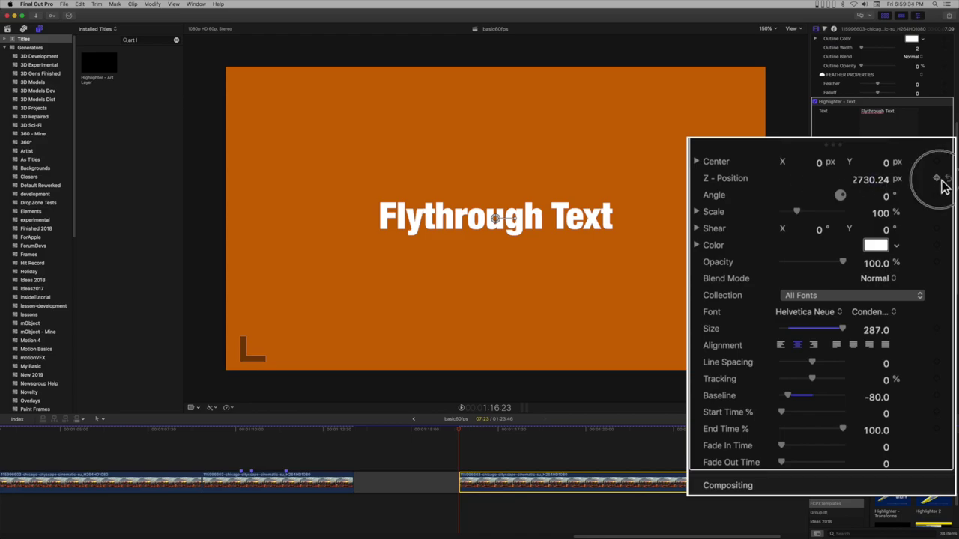
left_click_drag(483, 433, 630, 451)
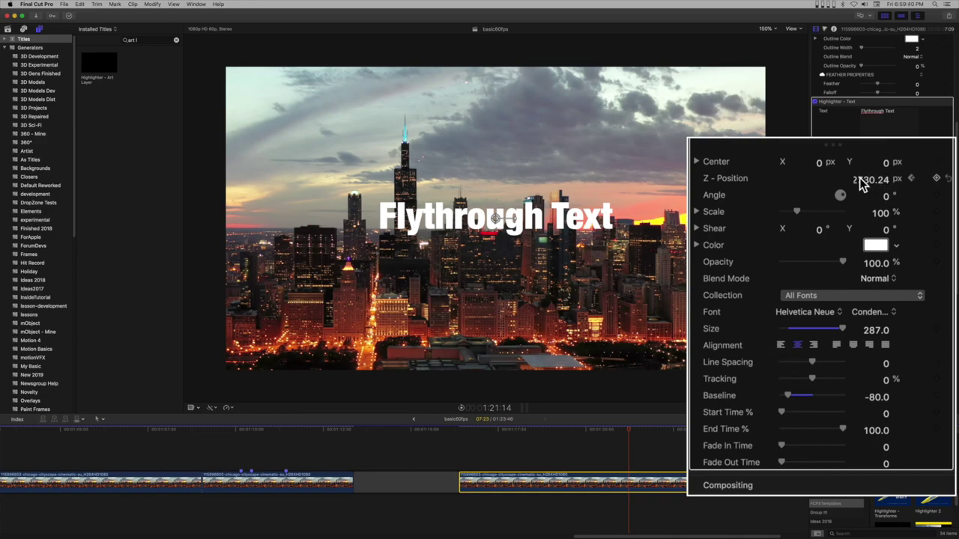
left_click_drag(860, 178, 860, 182)
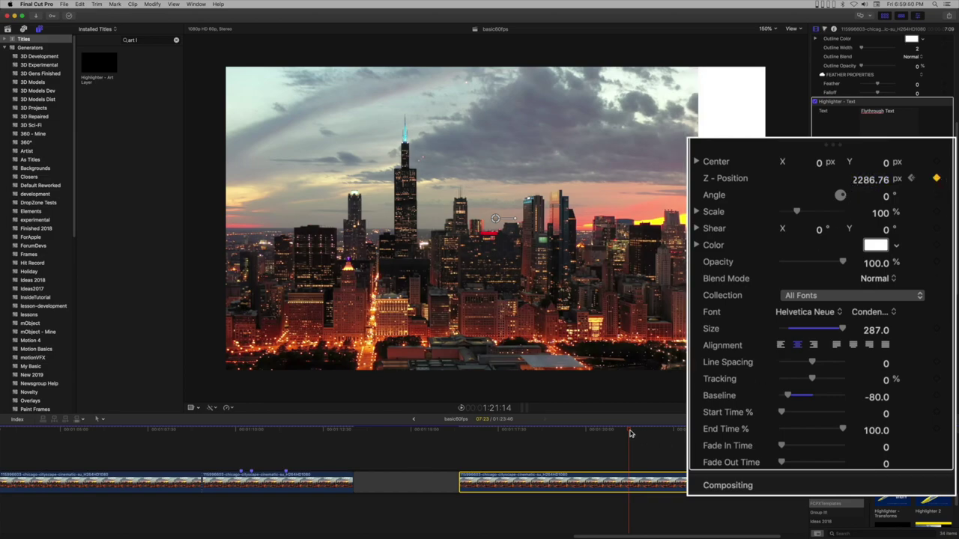
left_click_drag(629, 433, 462, 443)
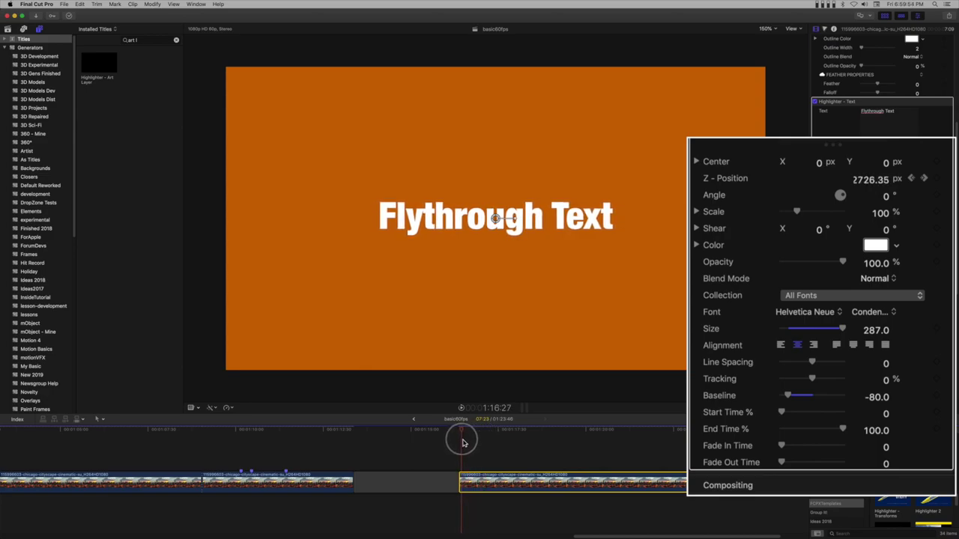
Keyframe the title's Center, setting X to -0.02 at 1:21:14, and play the fly-through.
left_click(936, 161)
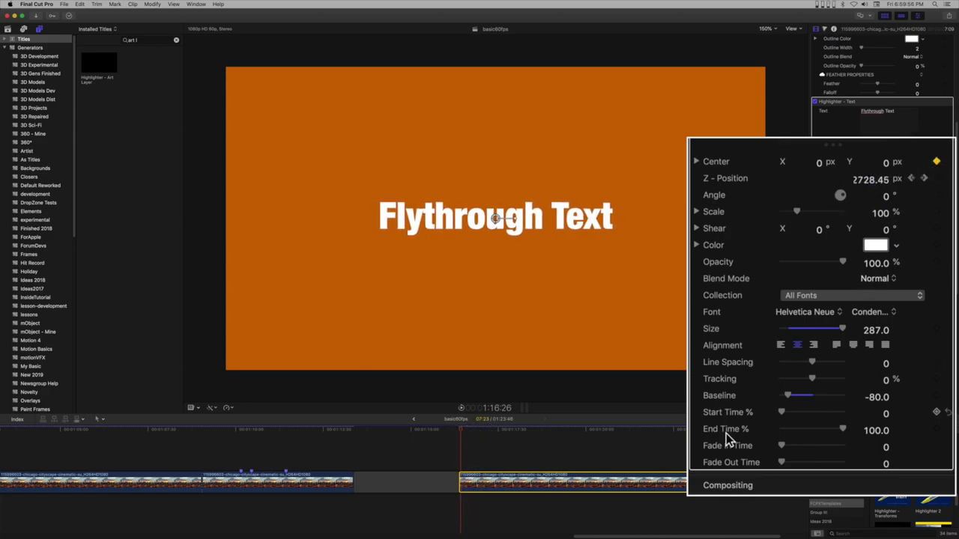
left_click(926, 180)
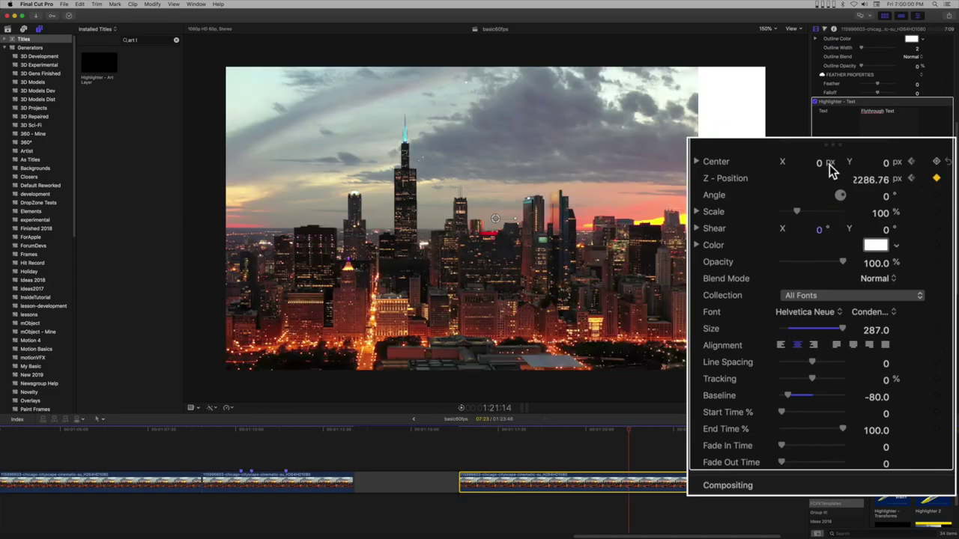
left_click_drag(821, 166, 807, 166)
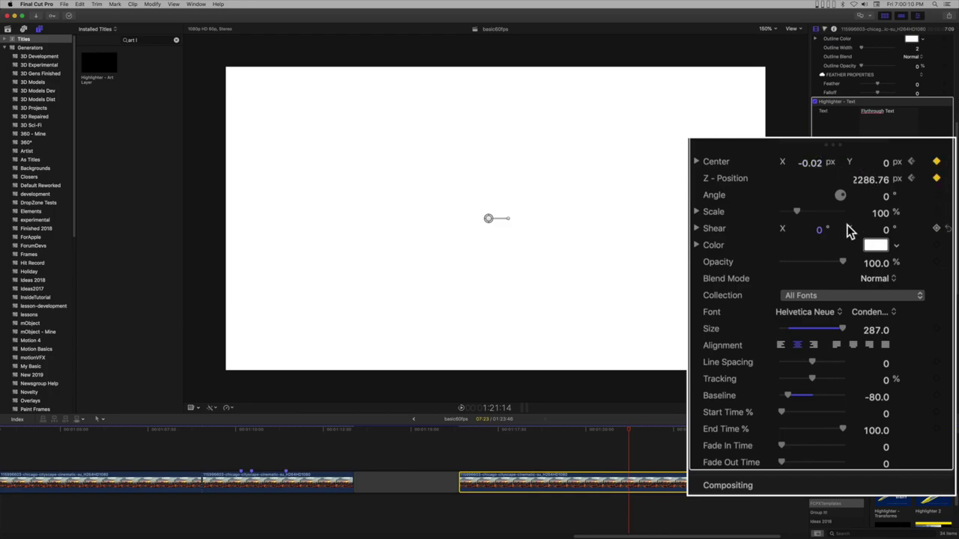
key("shift+slash")
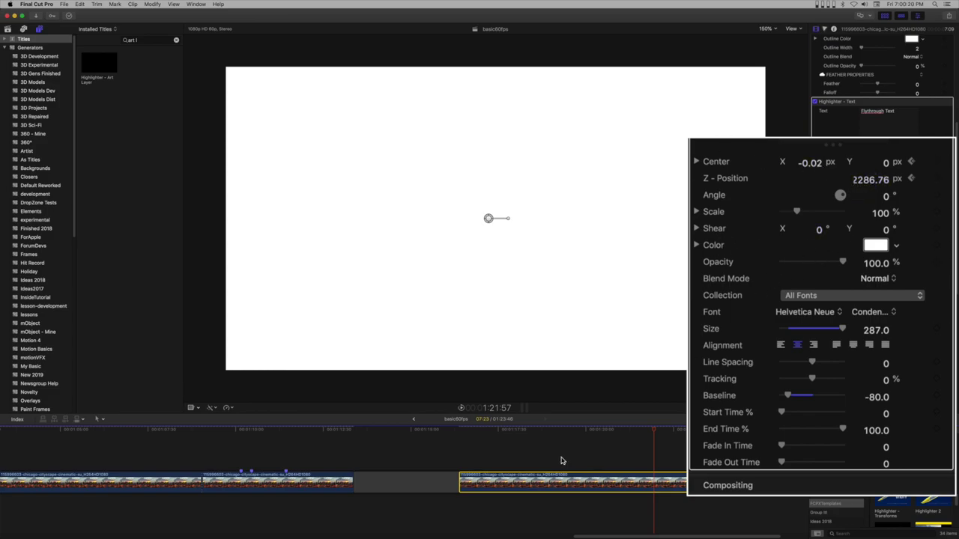
left_click_drag(564, 435, 469, 438)
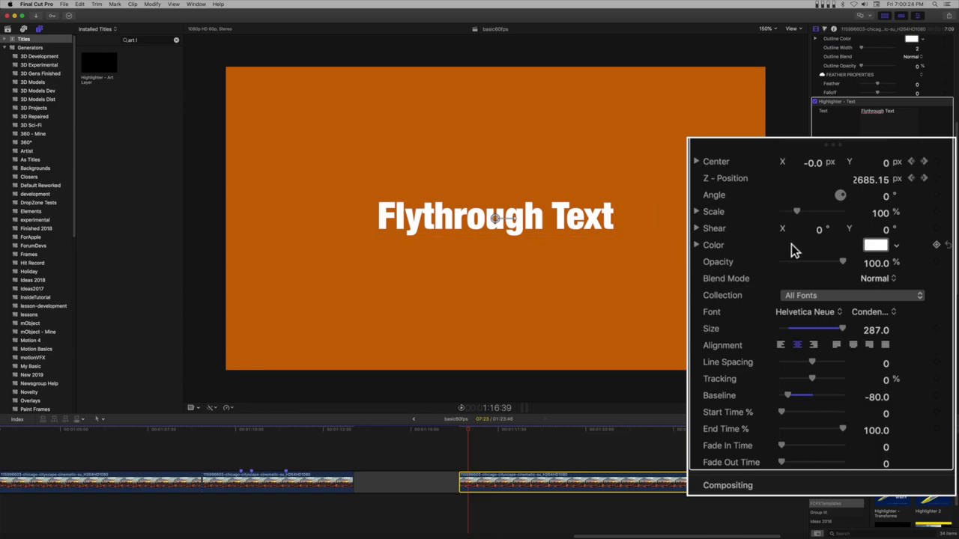
Set the title's blend mode to Stencil Alpha and review the fly-through.
left_click(875, 278)
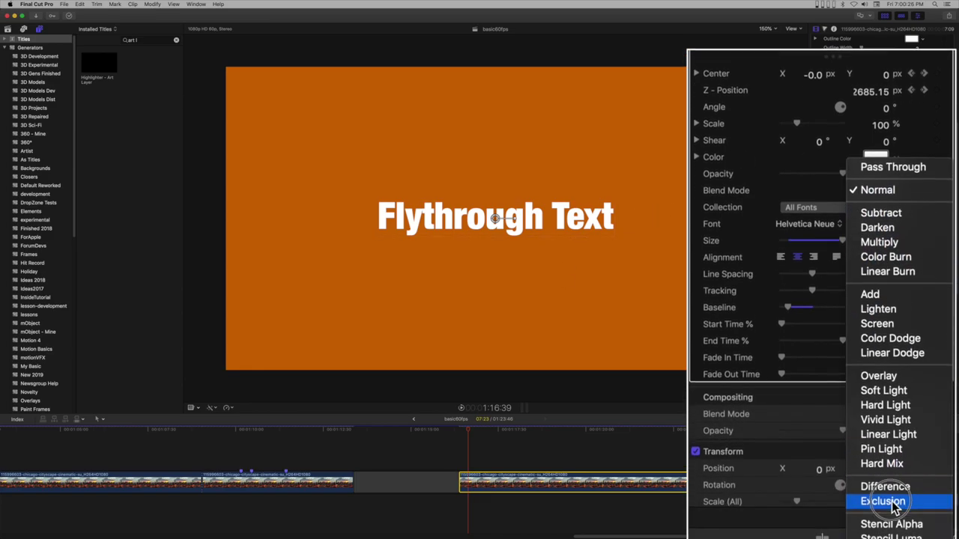
left_click(889, 447)
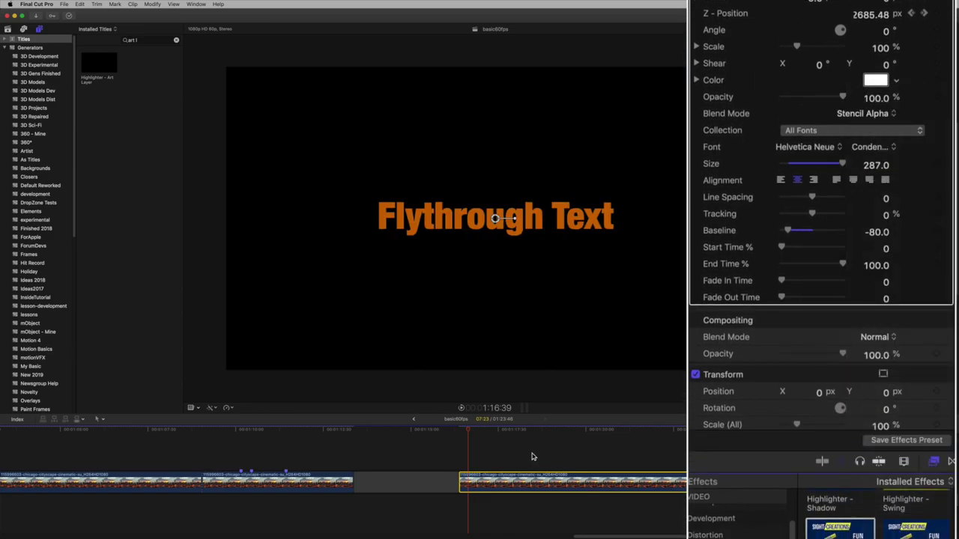
key("space")
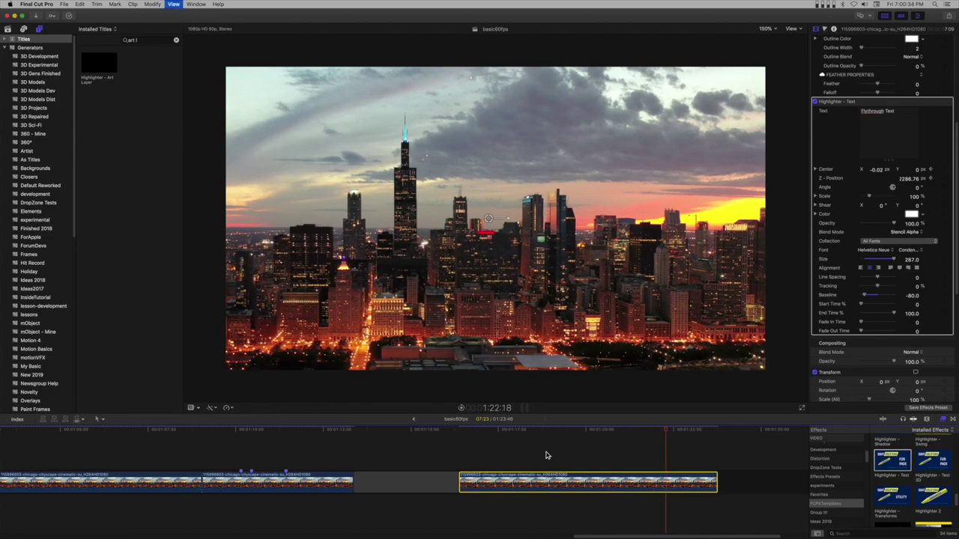
mouse_move(627, 429)
left_mouse_down()
mouse_move(600, 434)
mouse_move(622, 433)
left_mouse_up()
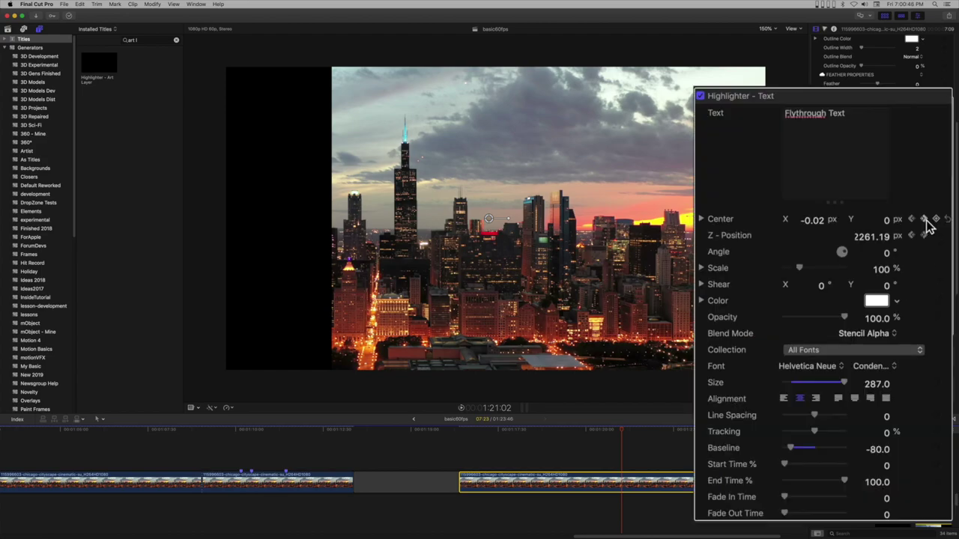
Replay and scrub the stencil flythrough around the 1:21:14 keyframe to review it.
left_click(928, 224)
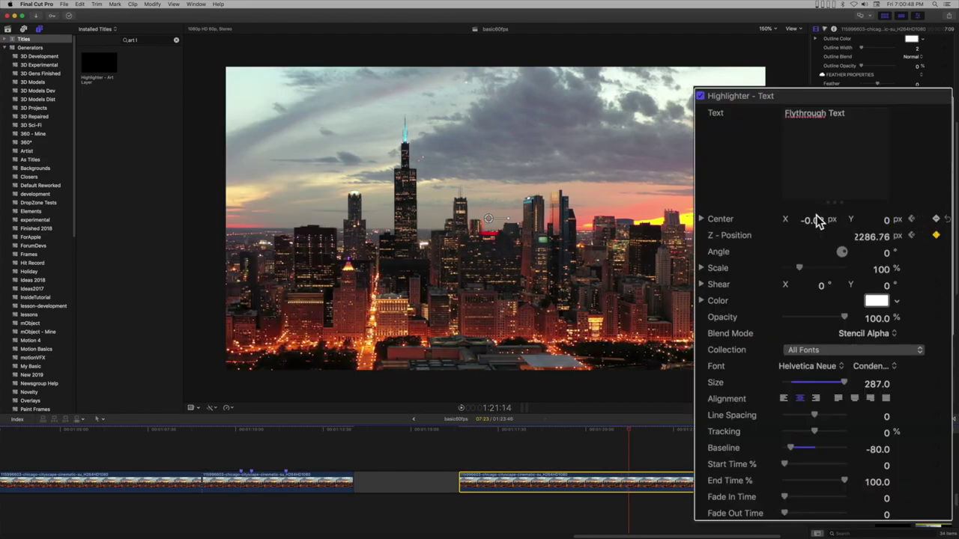
key("Left")
key("Left")
key("Left")
key("Left")
key("Left")
key("Left")
key("Left")
key("Left")
key("Left")
key("Left")
key("Left")
key("Left")
key("Left")
key("Left")
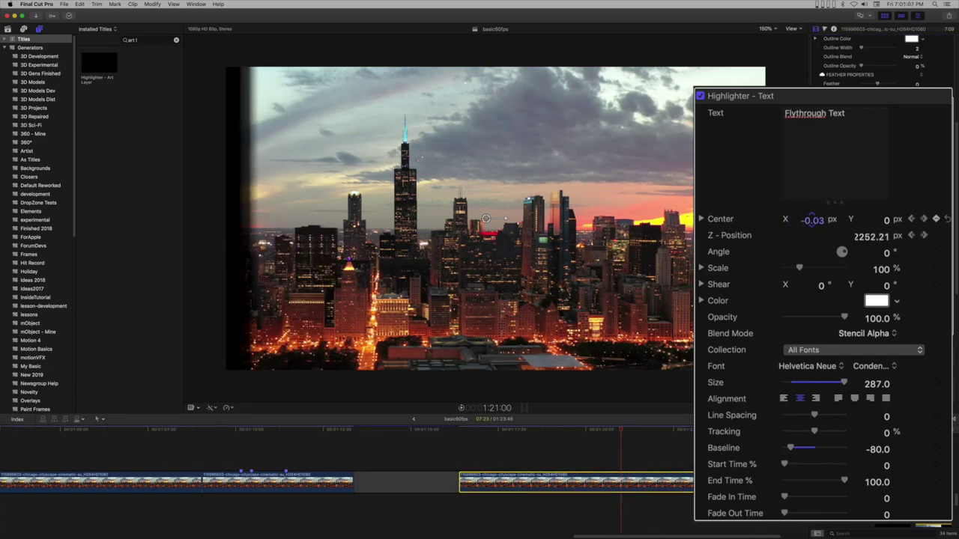
left_click(605, 434)
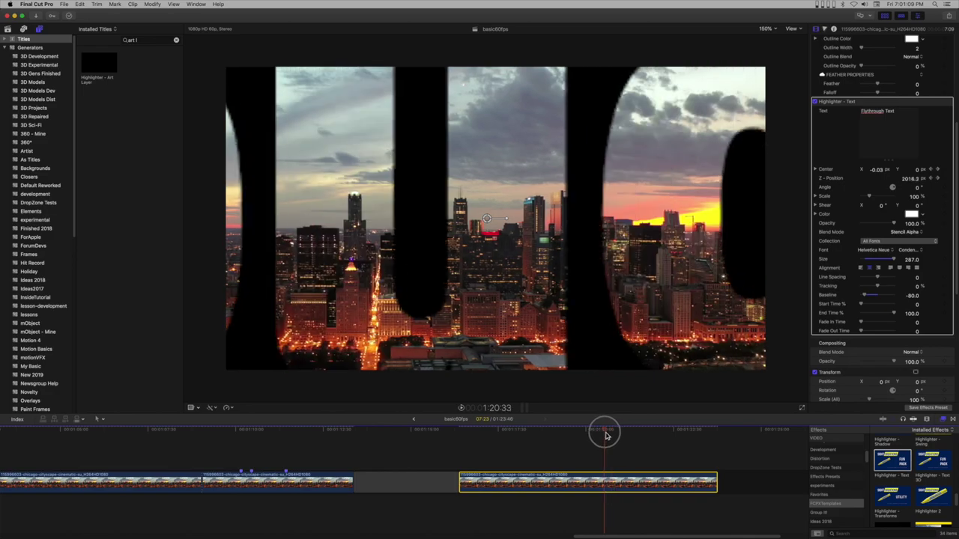
left_click(567, 434)
key("space")
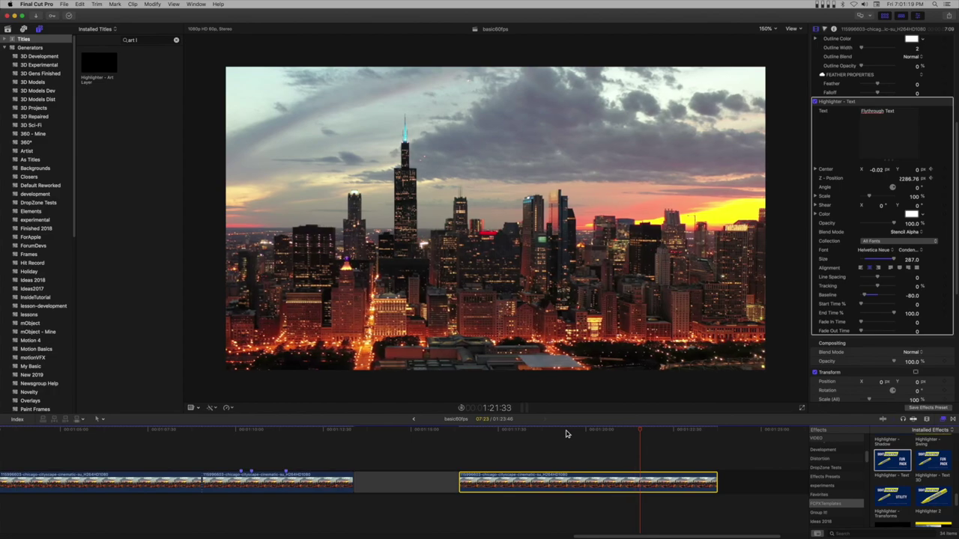
left_click_drag(671, 432, 607, 431)
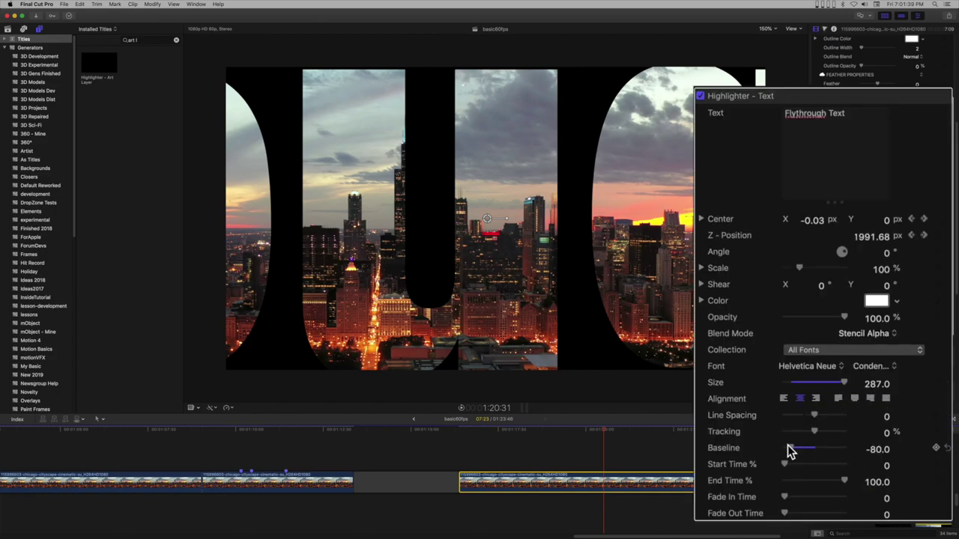
Raise the title's baseline from -80 to -78 and replay the flythrough.
left_click(792, 447)
left_click_drag(795, 453, 793, 453)
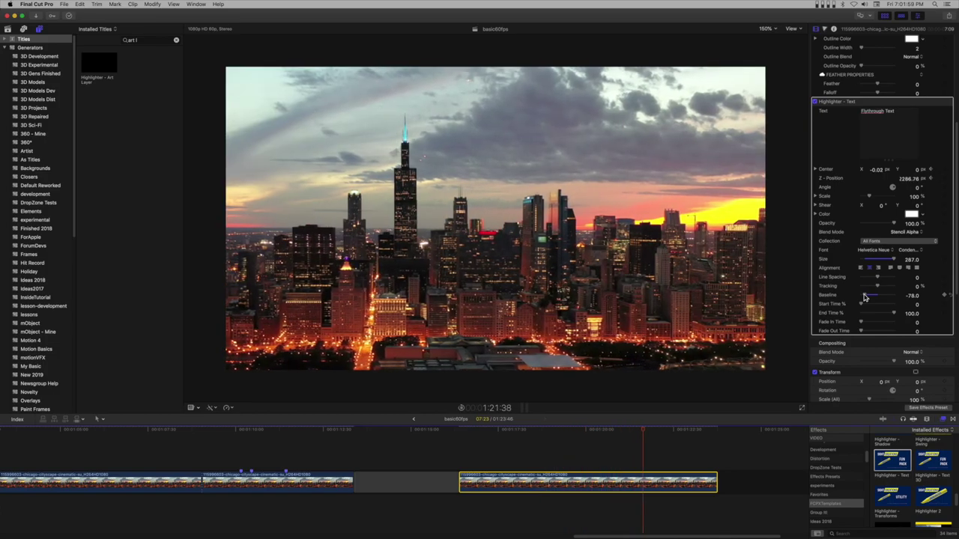
key("space")
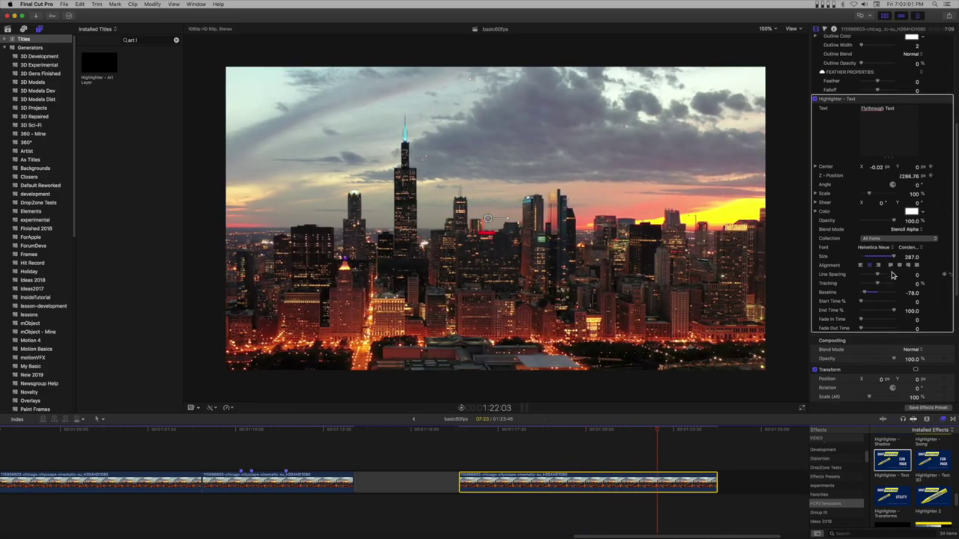
scroll(888, 288, "down", 3)
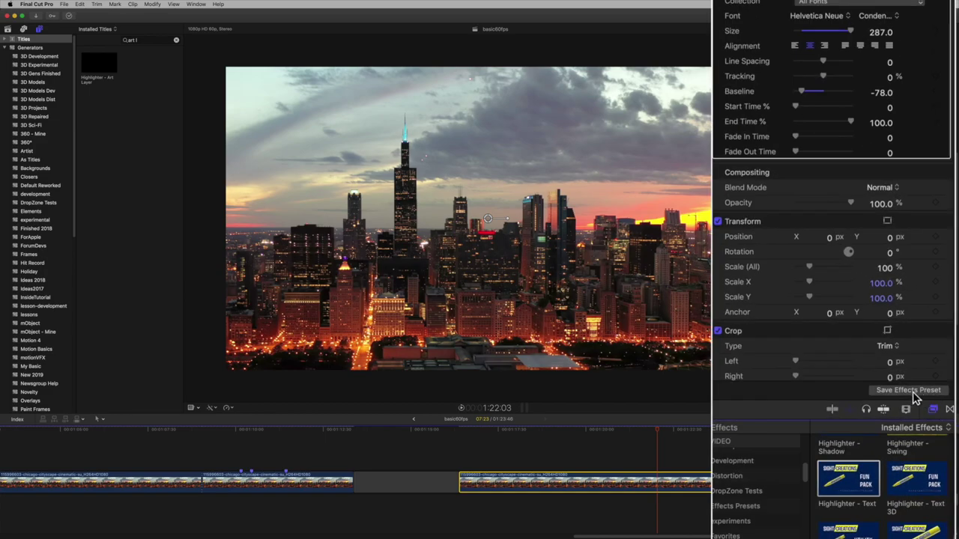
Save the clip's effects, minus Lens Distortion Fix 2, as preset 'Flythrough Text Effect' under UserRequests.
left_click(927, 407)
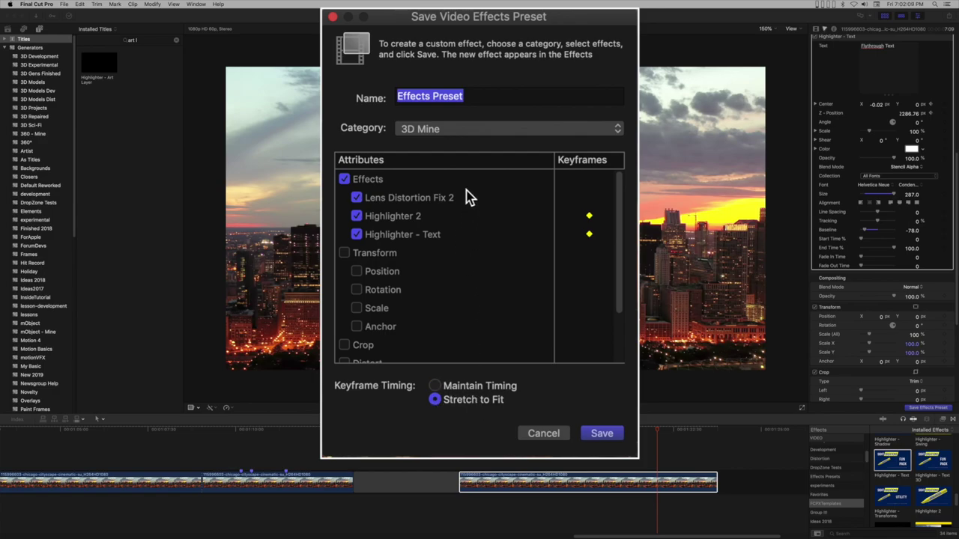
left_click(357, 199)
triple_click(492, 97)
type("Fly")
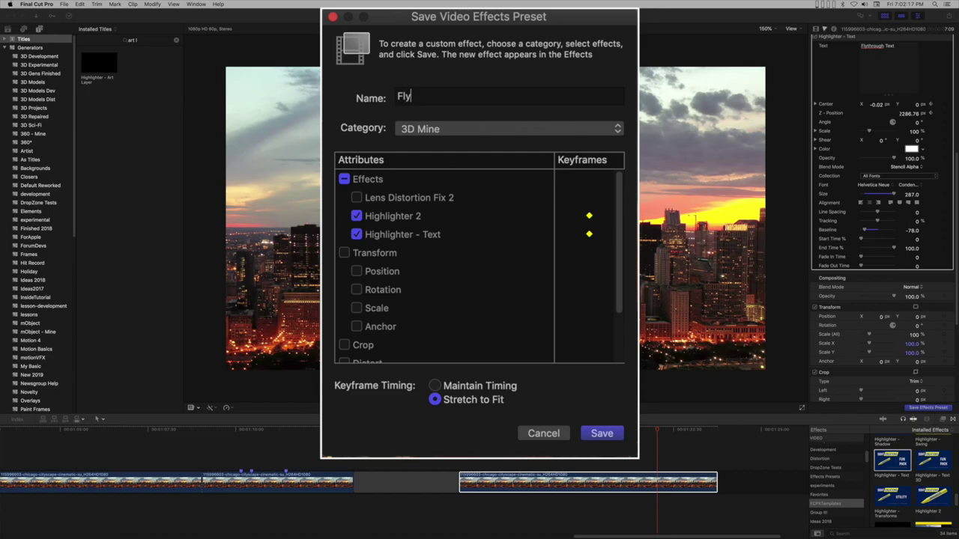
type("through Text Effect")
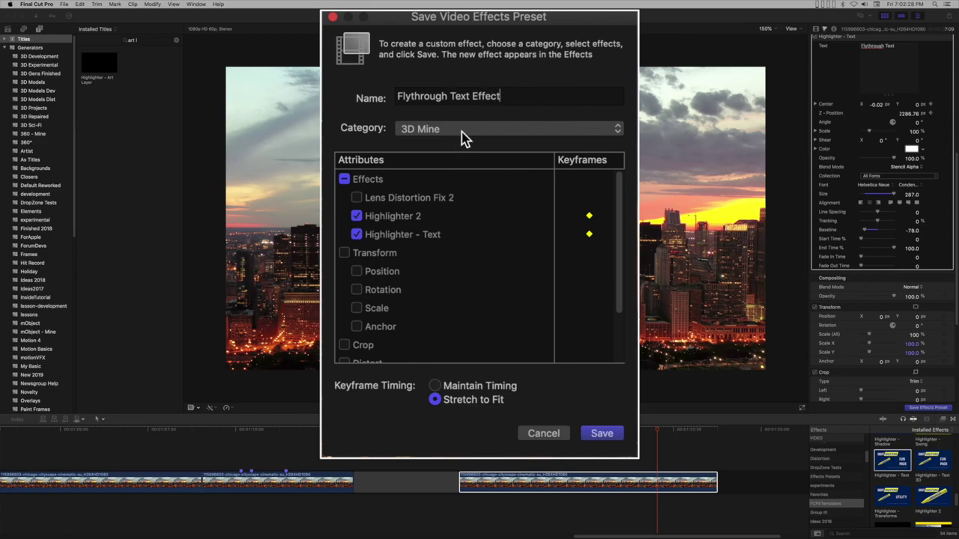
left_click(463, 138)
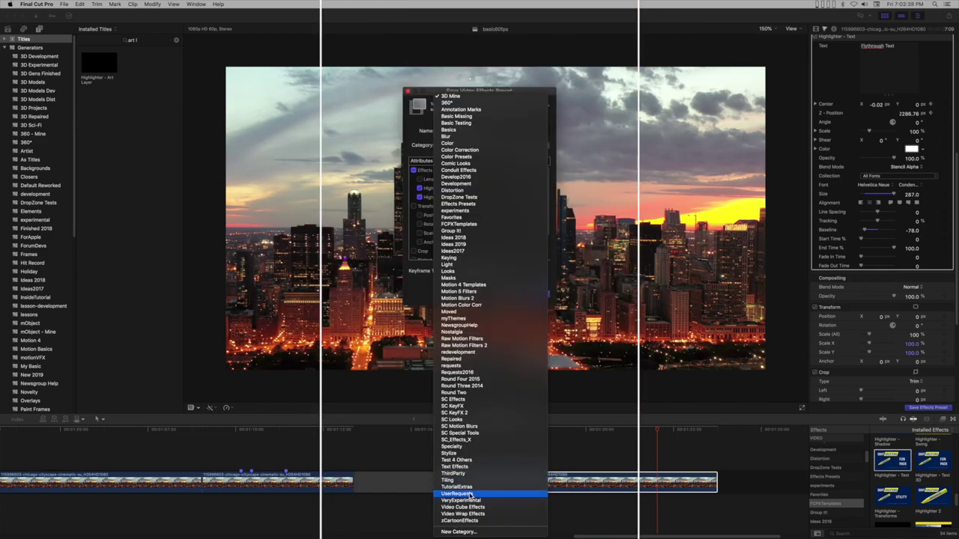
left_click(471, 494)
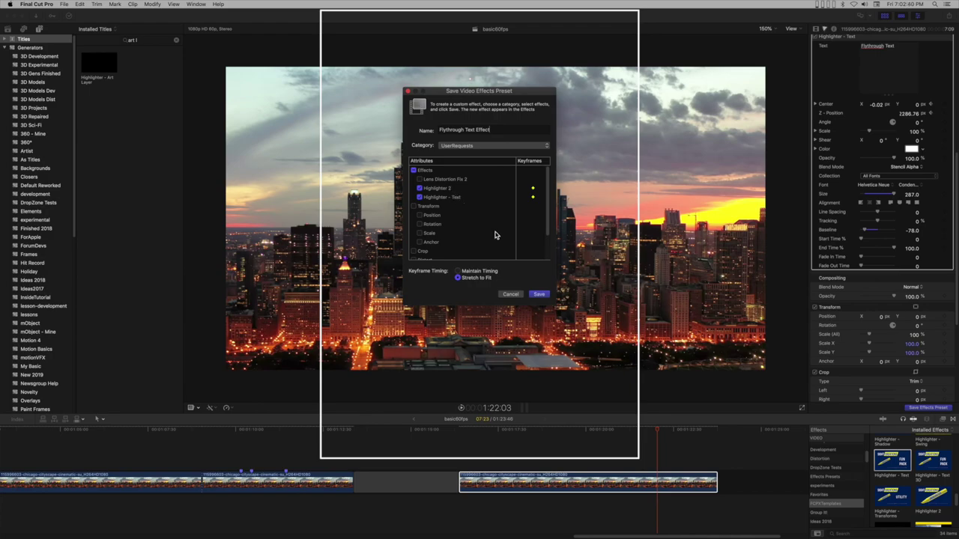
left_click(539, 295)
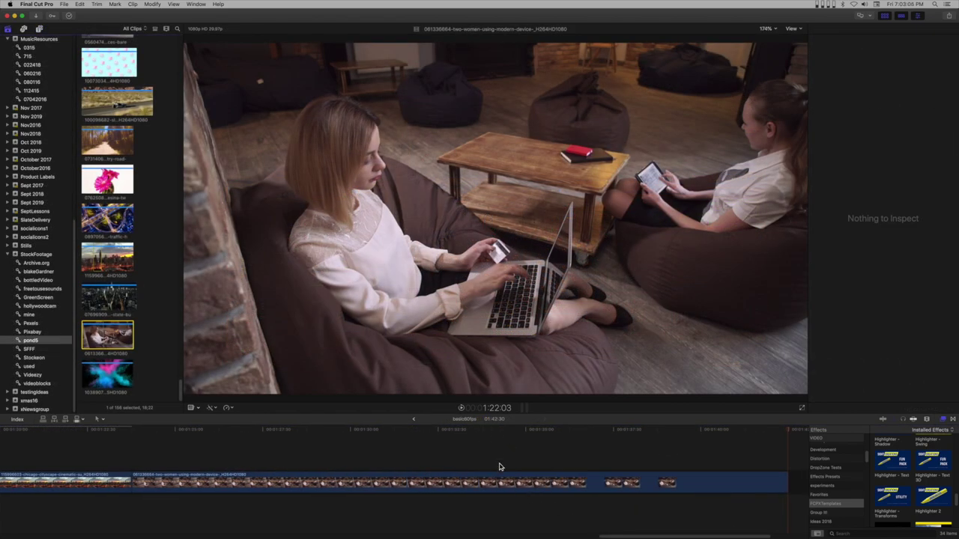
Extend the two-women clip's end by about 4:47.
left_click(500, 480)
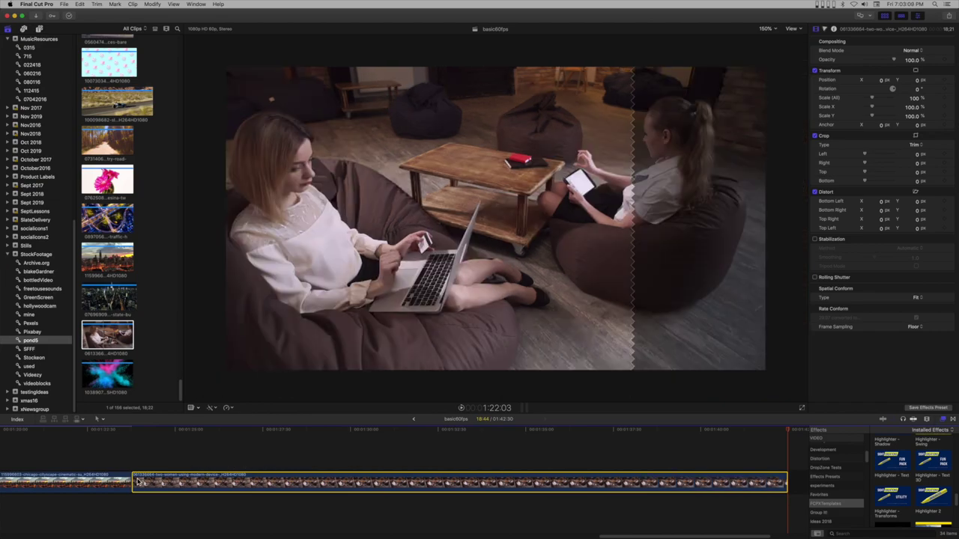
left_click_drag(138, 483, 397, 483)
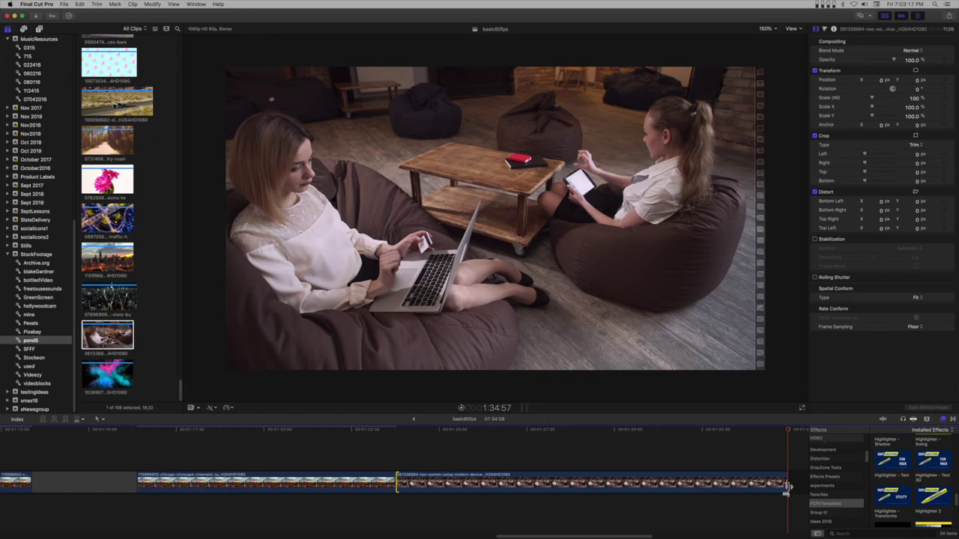
left_click(616, 489)
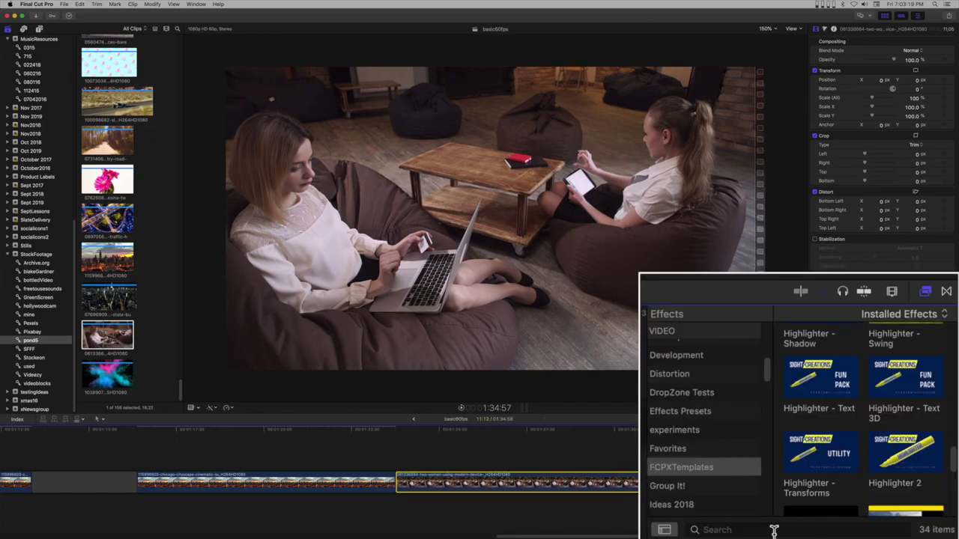
Search all effects for 'f' and apply Flythrough Text Effect to the women clip, previewing its start.
left_click(868, 534)
scroll(710, 403, "up", 5)
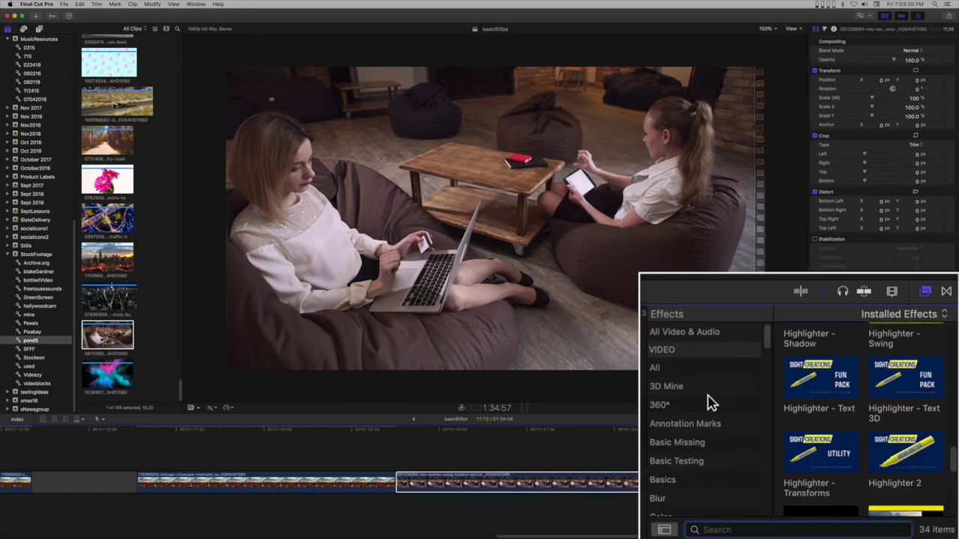
left_click(694, 333)
left_click(758, 532)
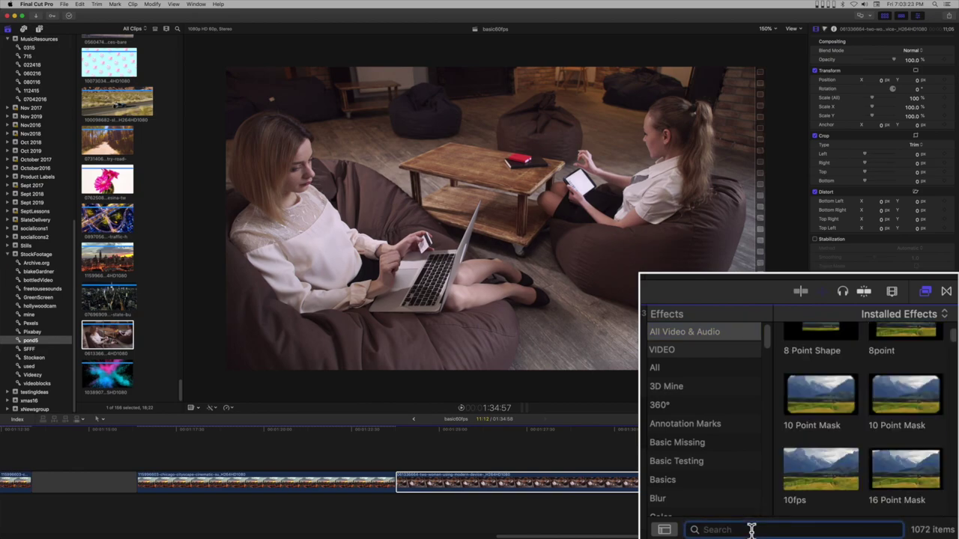
type("fly")
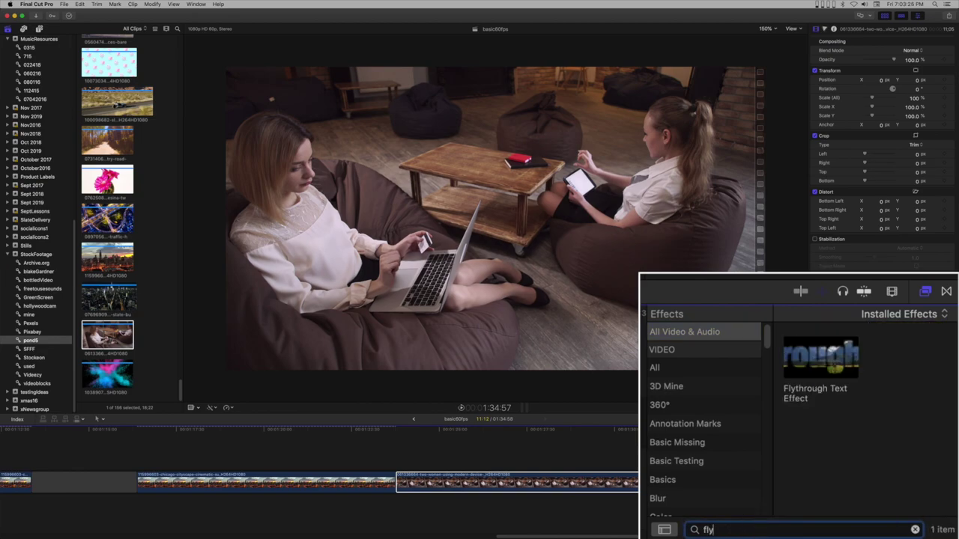
left_click_drag(830, 365, 616, 484)
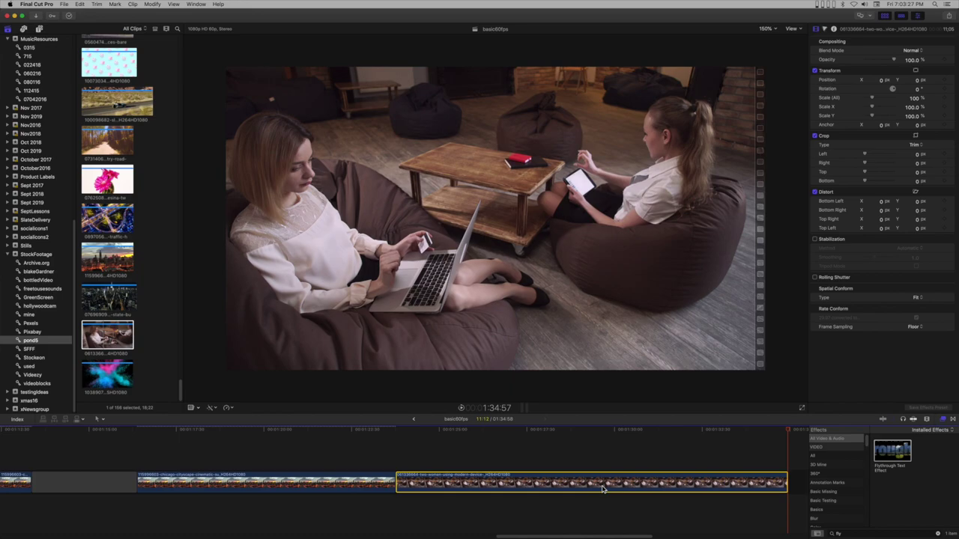
left_click_drag(463, 433, 403, 435)
scroll(472, 446, "right", 5)
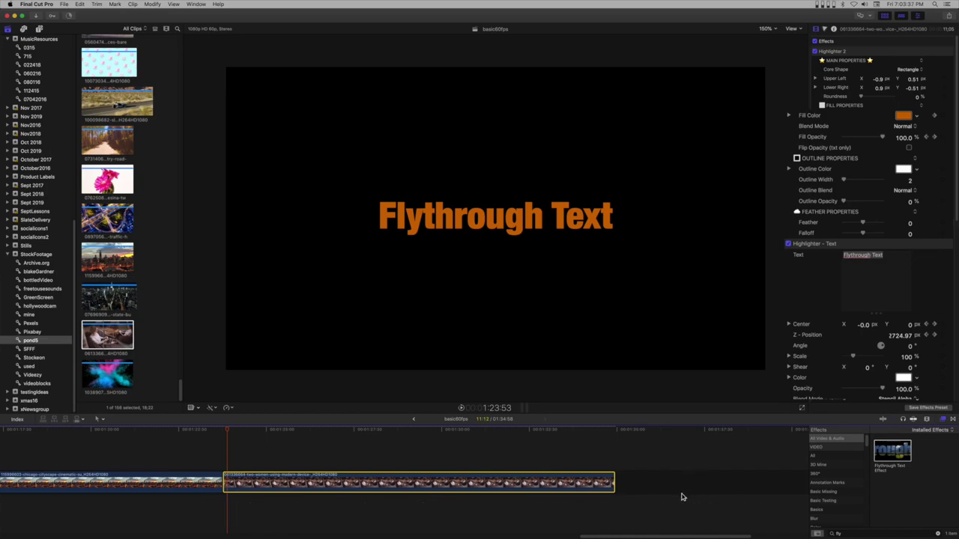
key("space")
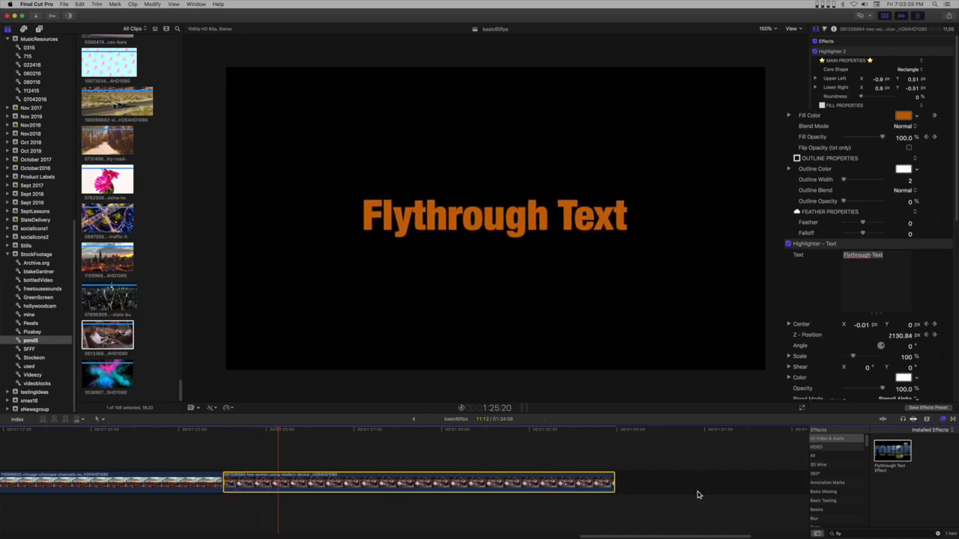